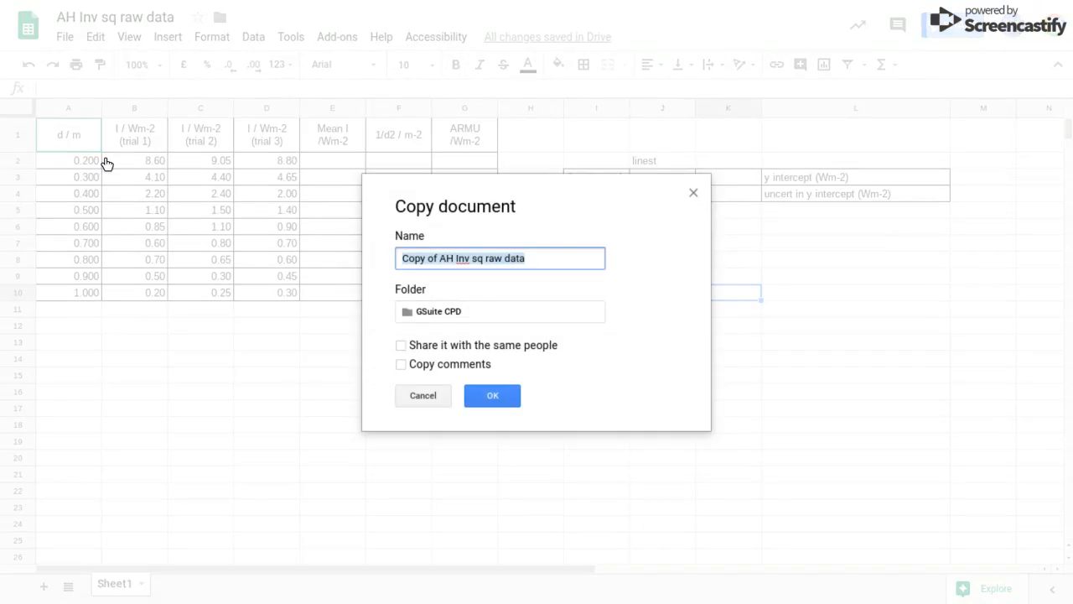
Step: Make a copy of the spreadsheet named "Copy 3of AH Inv sq raw data" in the GSuite CPD folder
{"action": "left_click", "coordinate": [430, 256]}
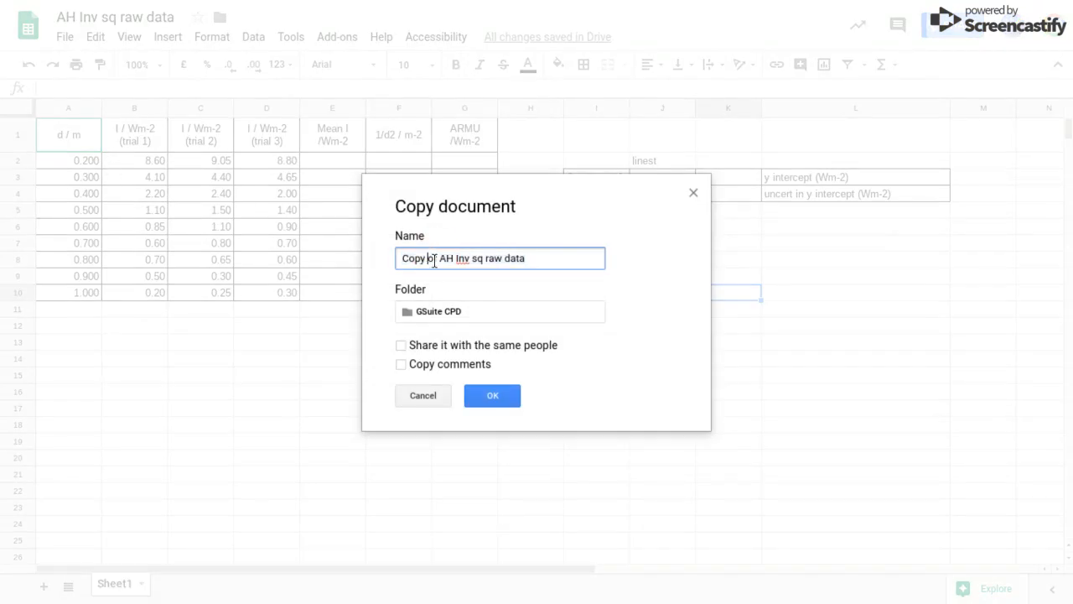
{"action": "type", "text": "3"}
{"action": "left_click", "coordinate": [494, 395]}
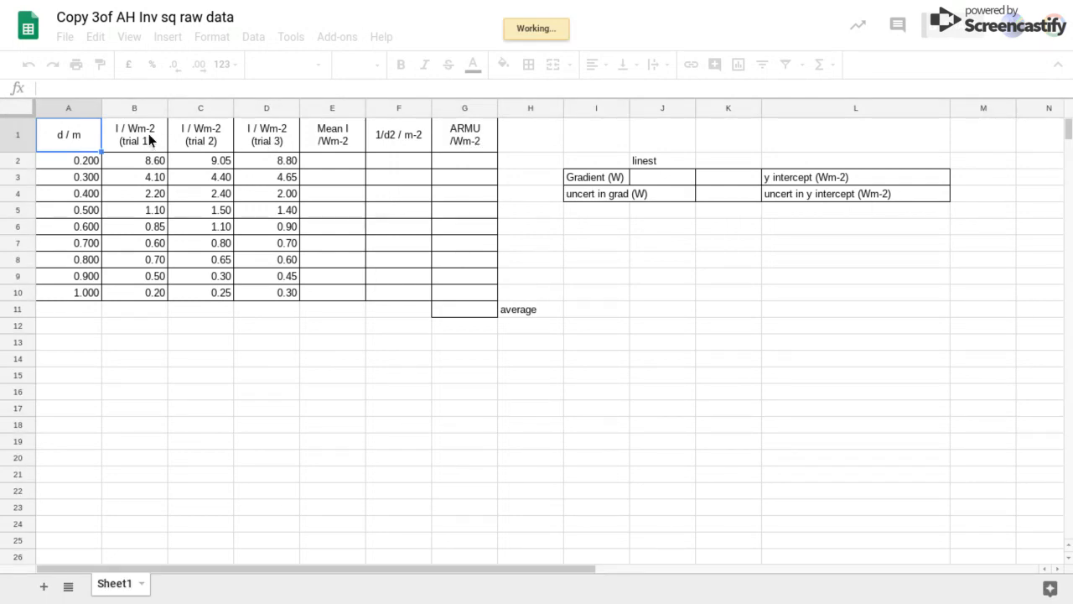
{"action": "left_click", "coordinate": [150, 140]}
{"action": "left_click", "coordinate": [190, 138]}
{"action": "left_click", "coordinate": [267, 142]}
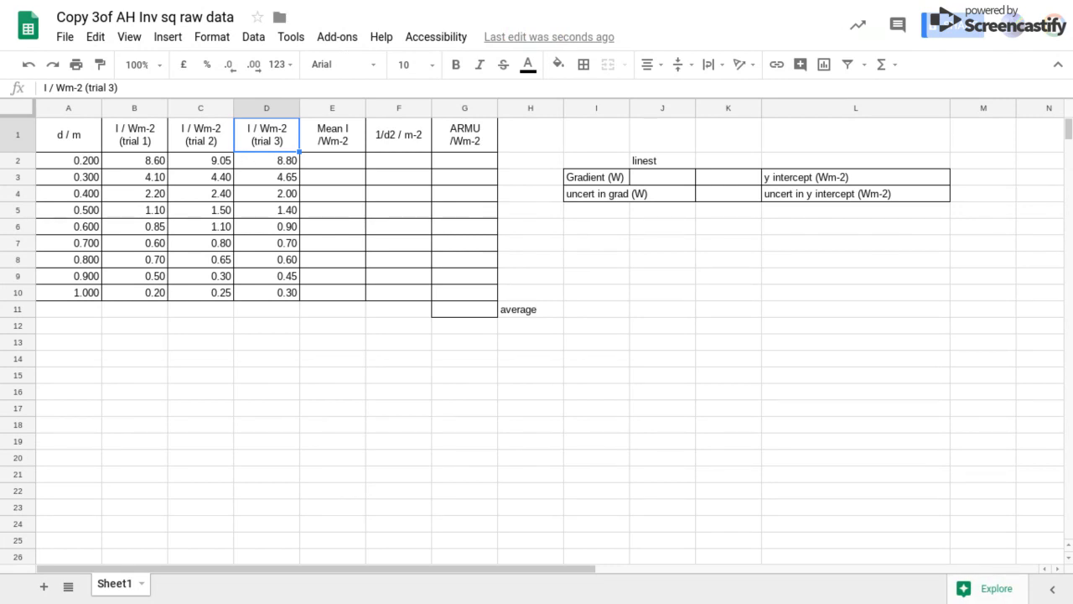
Step: Calculate the mean intensity in E2 with =average(B2:D2) and fill the formula down to E10
{"action": "left_click", "coordinate": [335, 161]}
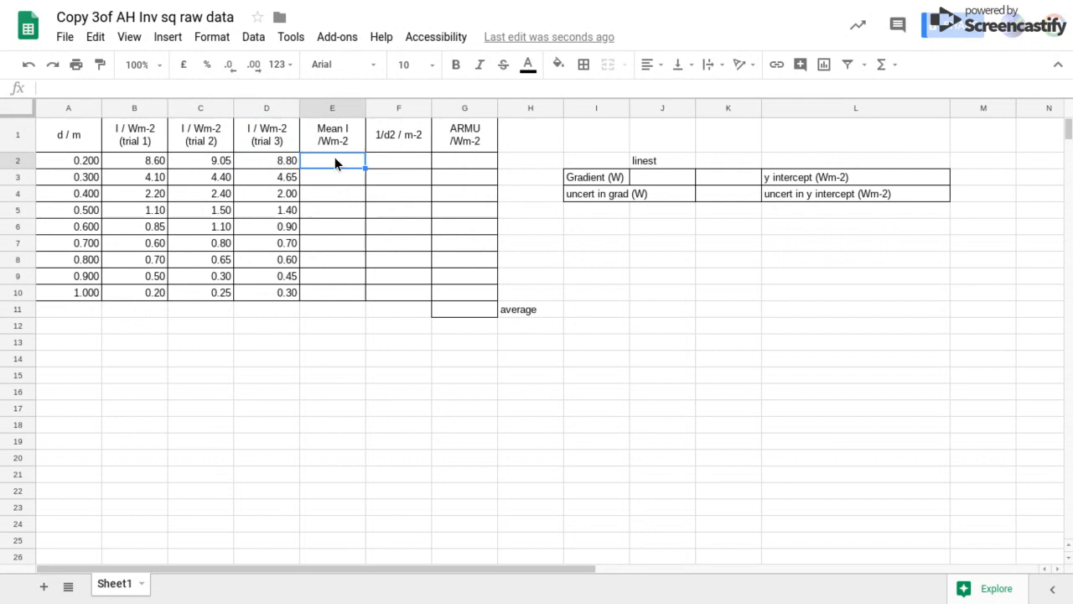
{"action": "left_click", "coordinate": [301, 86]}
{"action": "type", "text": "=average"}
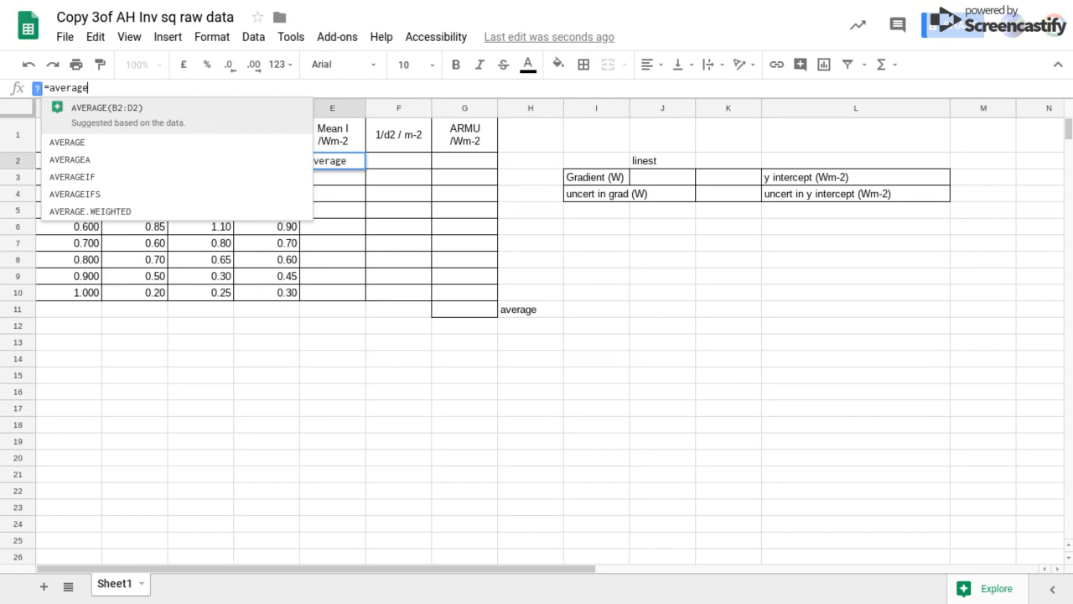
{"action": "type", "text": "("}
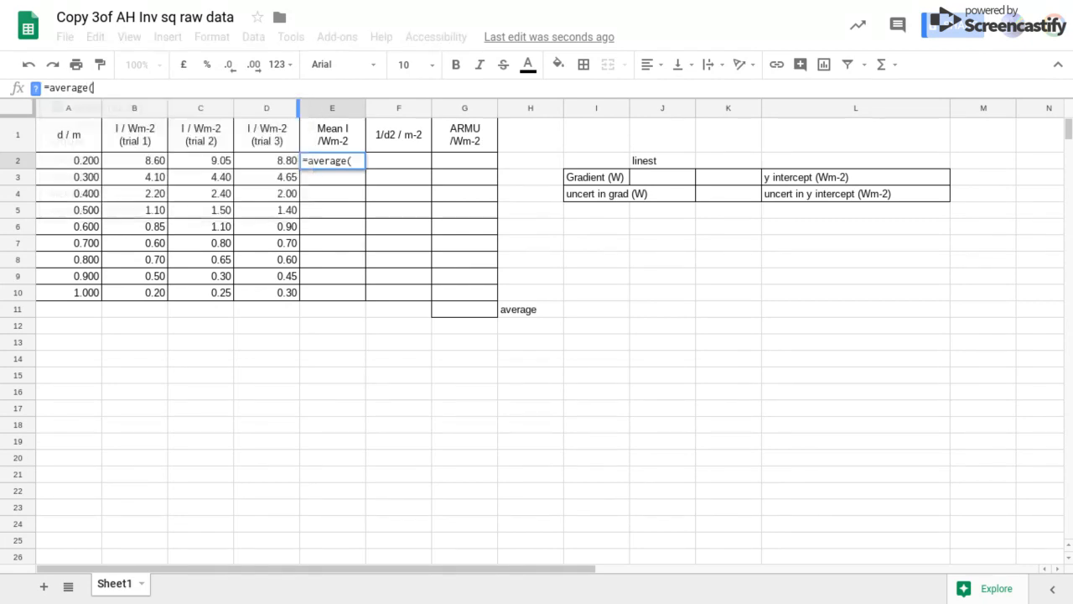
{"action": "left_click_drag", "start_coordinate": [259, 160], "coordinate": [147, 159]}
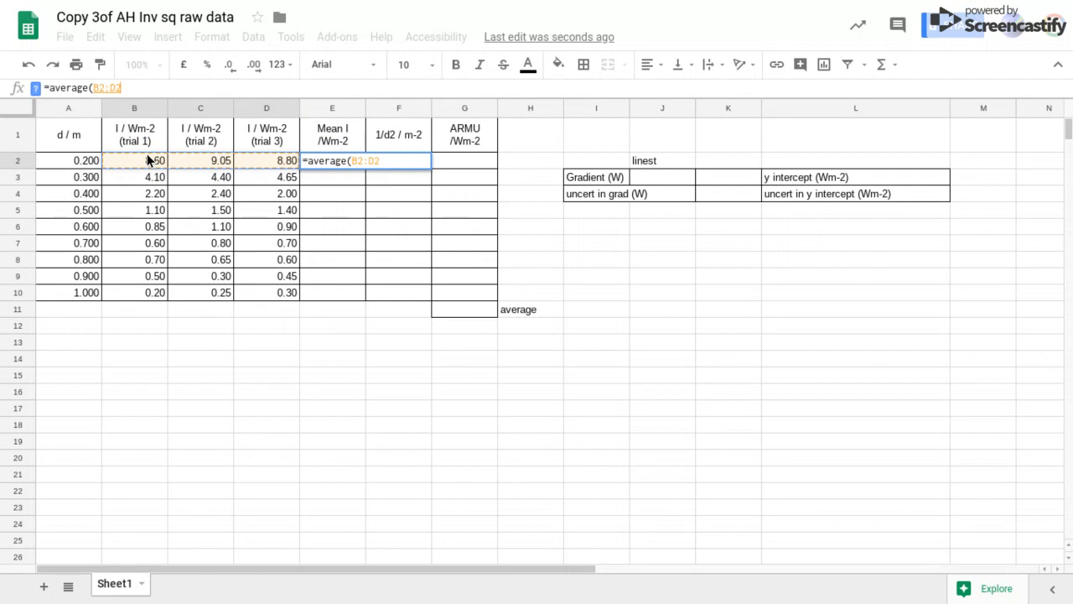
{"action": "key", "text": "Return"}
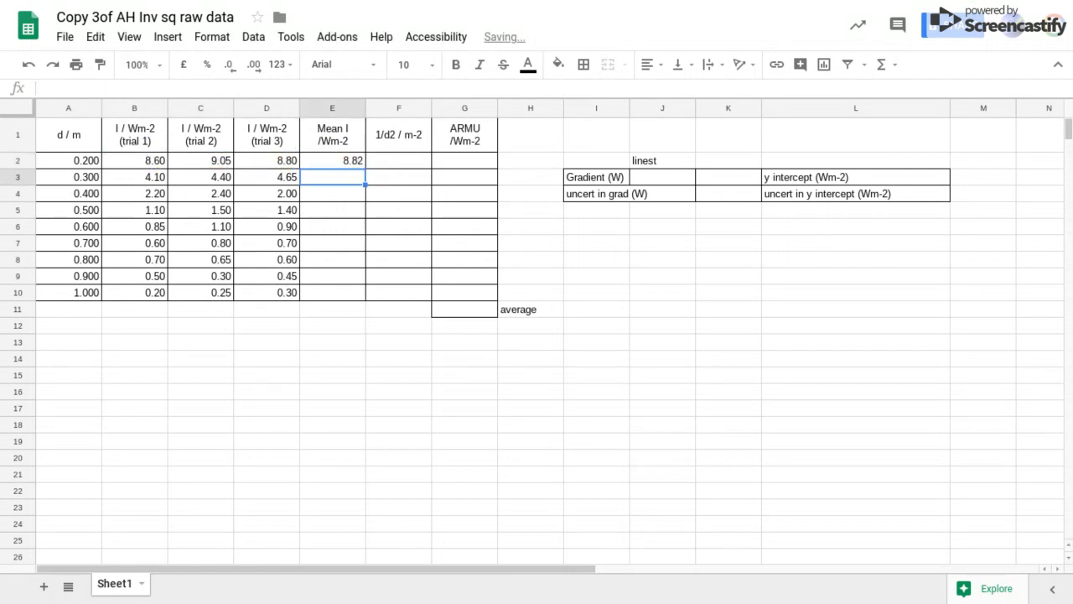
{"action": "left_click", "coordinate": [347, 159]}
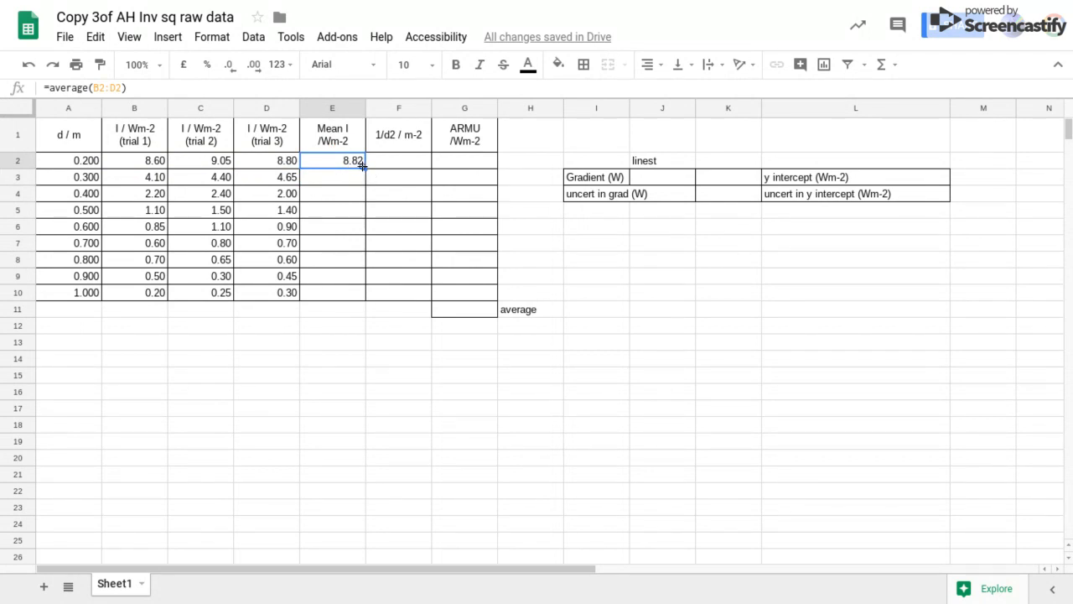
{"action": "left_click_drag", "start_coordinate": [362, 166], "coordinate": [365, 299]}
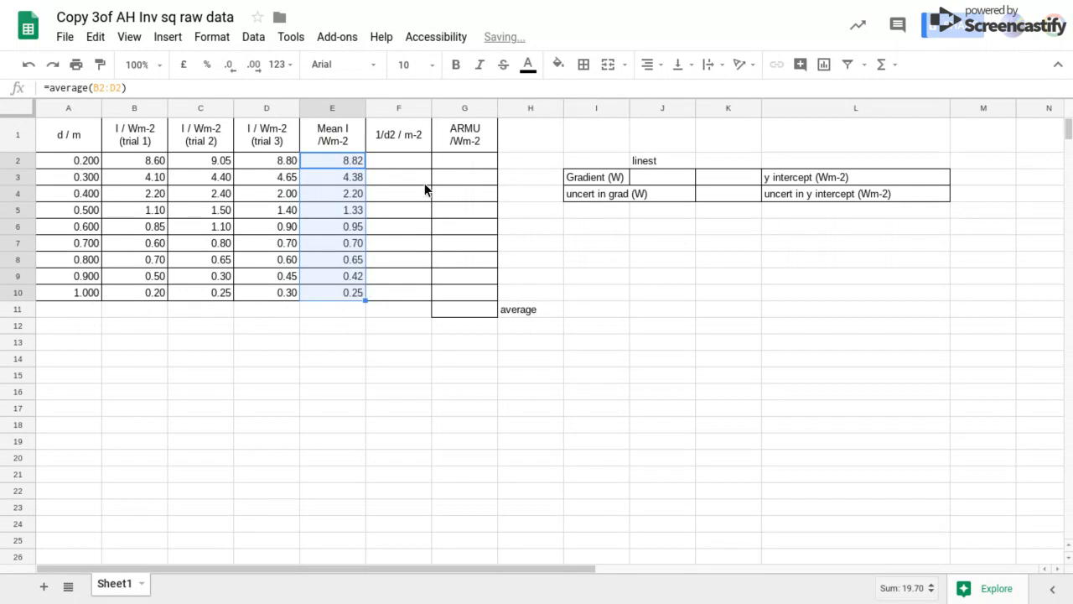
Step: Calculate the inverse square of the distance in F2 with =1/(A2*A2) and fill the formula down to F10
{"action": "left_click", "coordinate": [402, 161]}
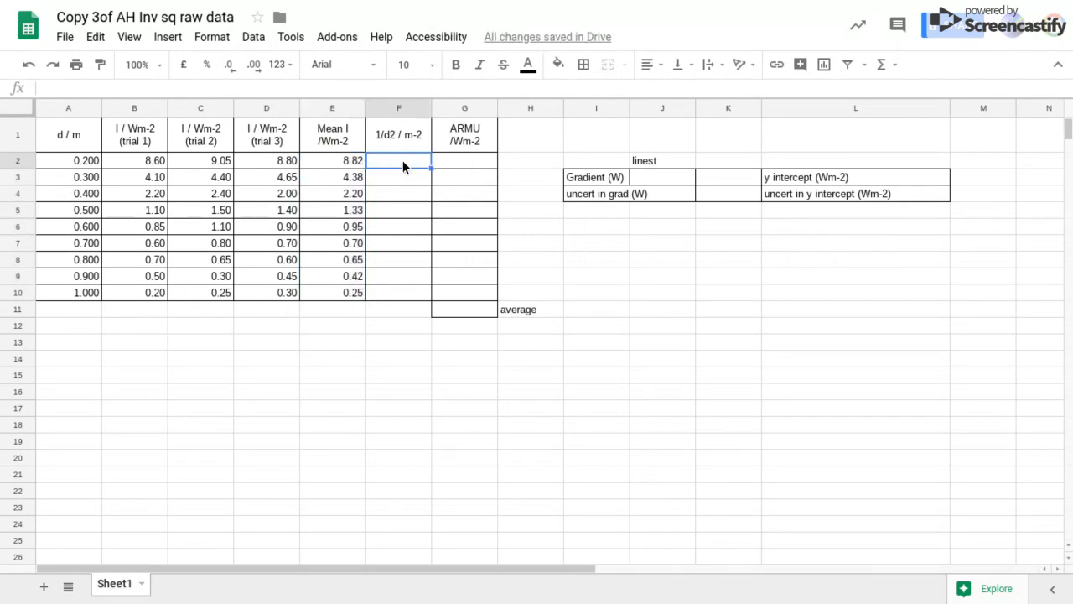
{"action": "type", "text": "="}
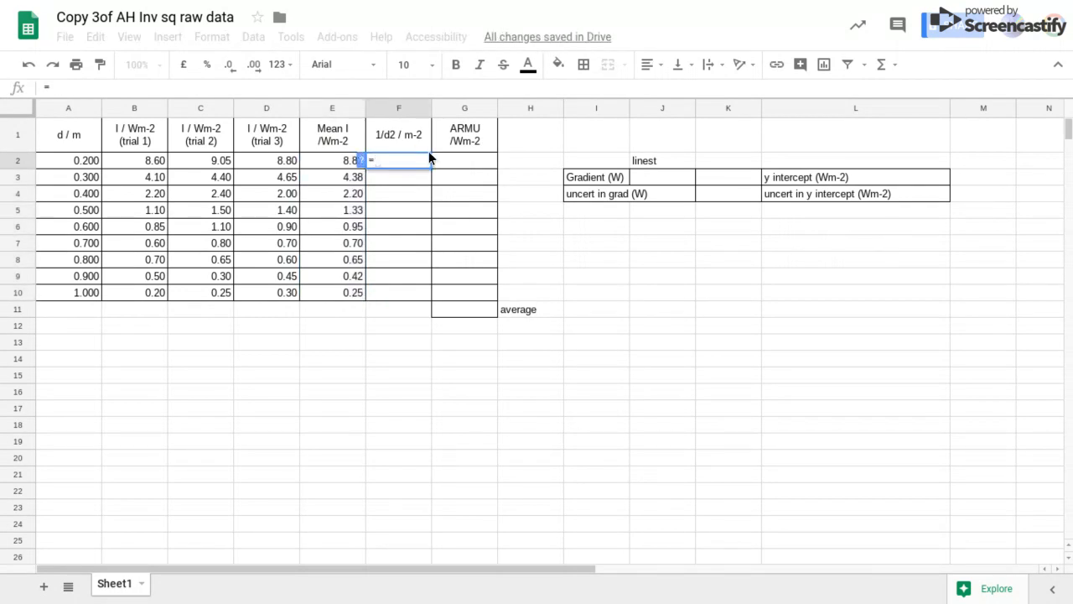
{"action": "type", "text": "1/("}
{"action": "left_click", "coordinate": [88, 163]}
{"action": "type", "text": "*"}
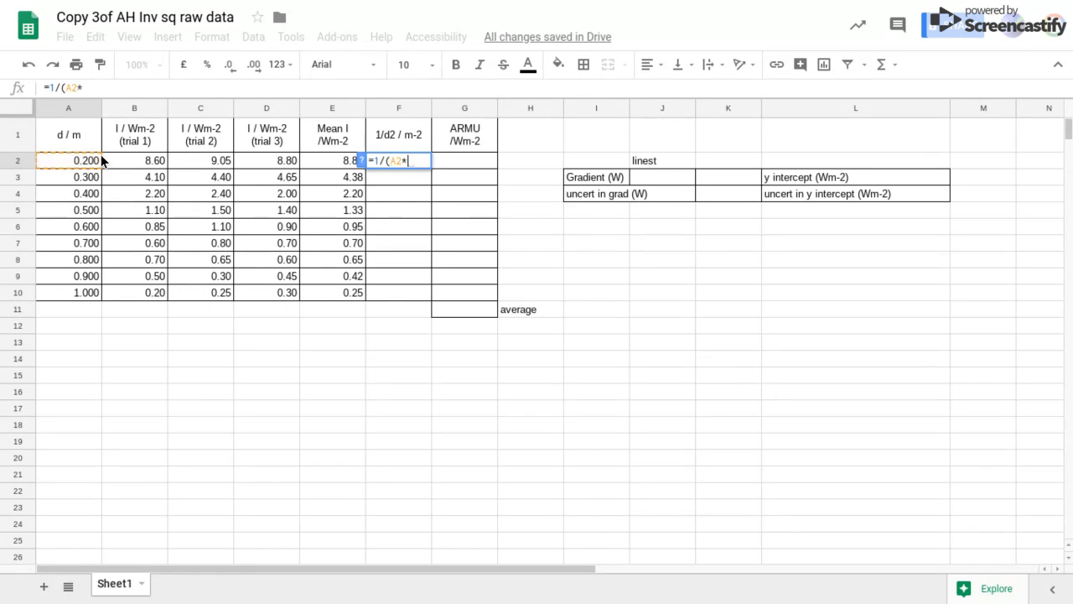
{"action": "left_click", "coordinate": [64, 154]}
{"action": "type", "text": ")"}
{"action": "key", "text": "Return"}
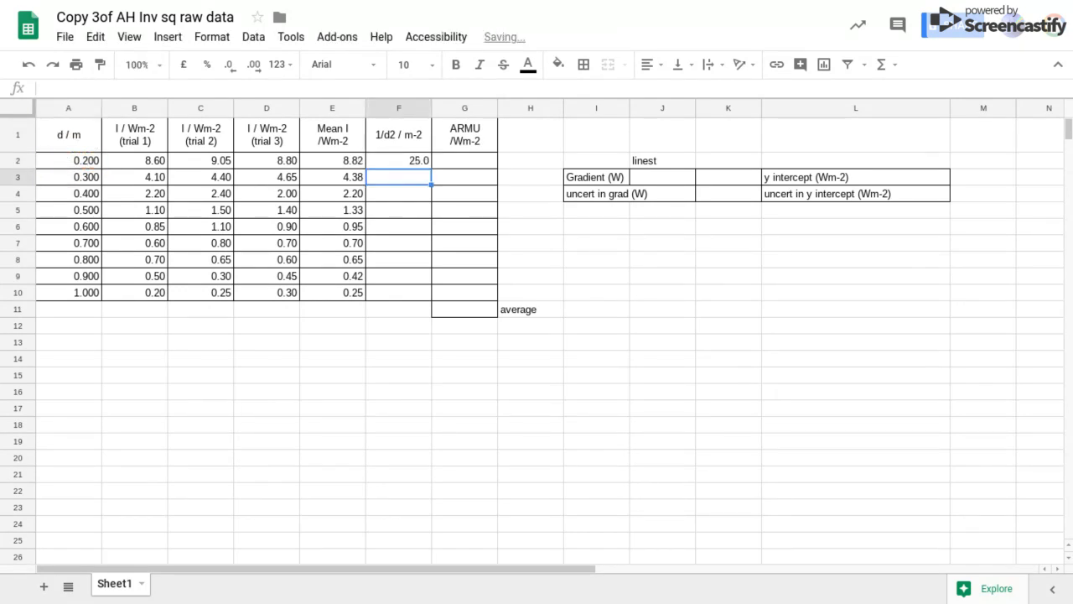
{"action": "left_click", "coordinate": [418, 154]}
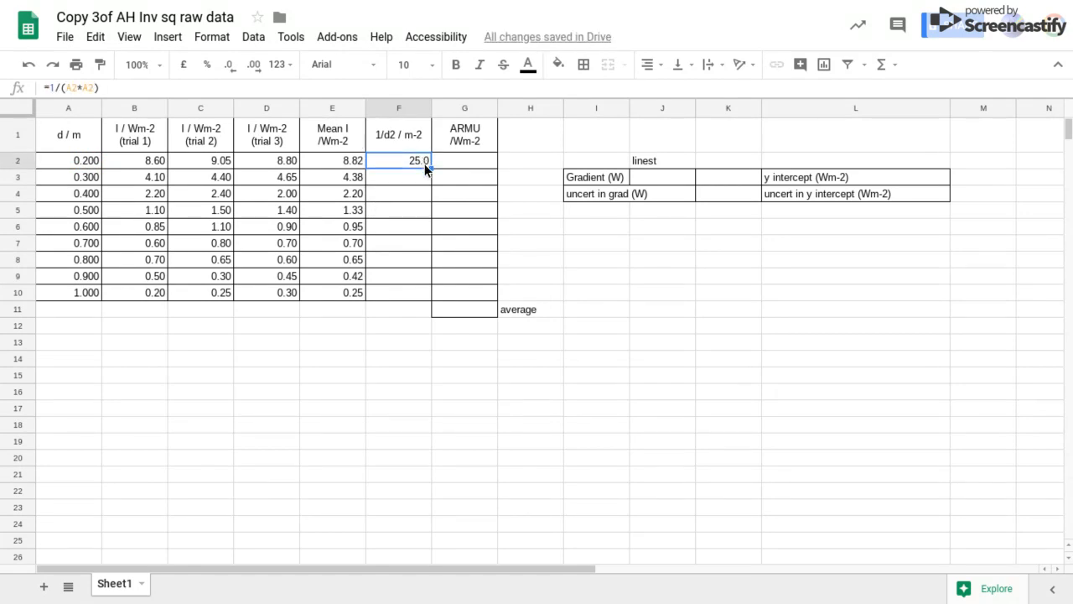
{"action": "left_click_drag", "start_coordinate": [430, 166], "coordinate": [427, 299]}
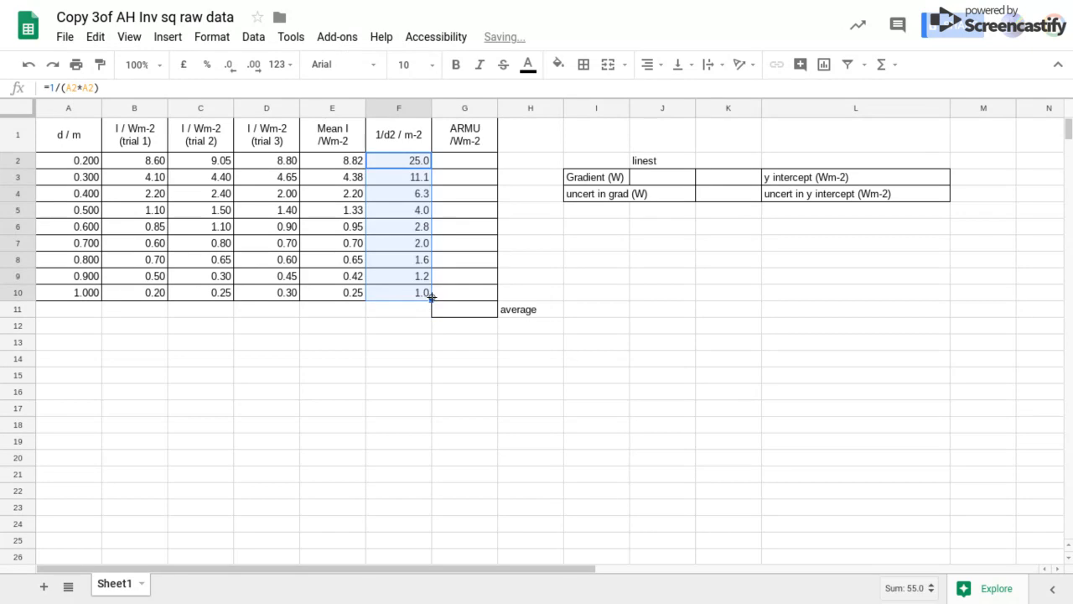
Step: Calculate the ARMU uncertainty in G2 with =(max(B2:D2)-min(B2:D2))/3 and fill the formula down to G10
{"action": "left_click", "coordinate": [464, 159]}
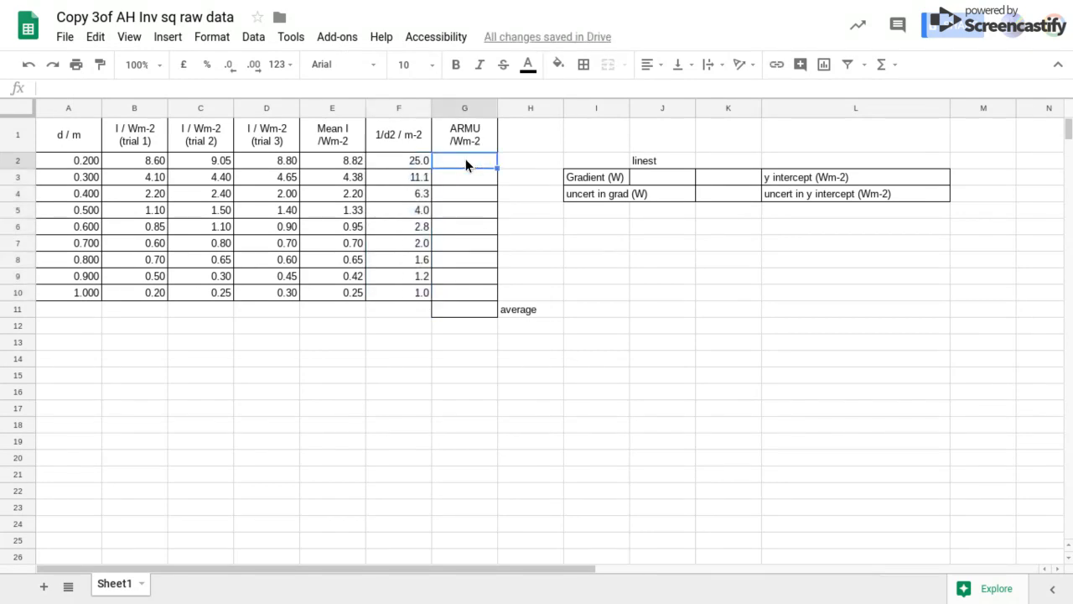
{"action": "type", "text": "=("}
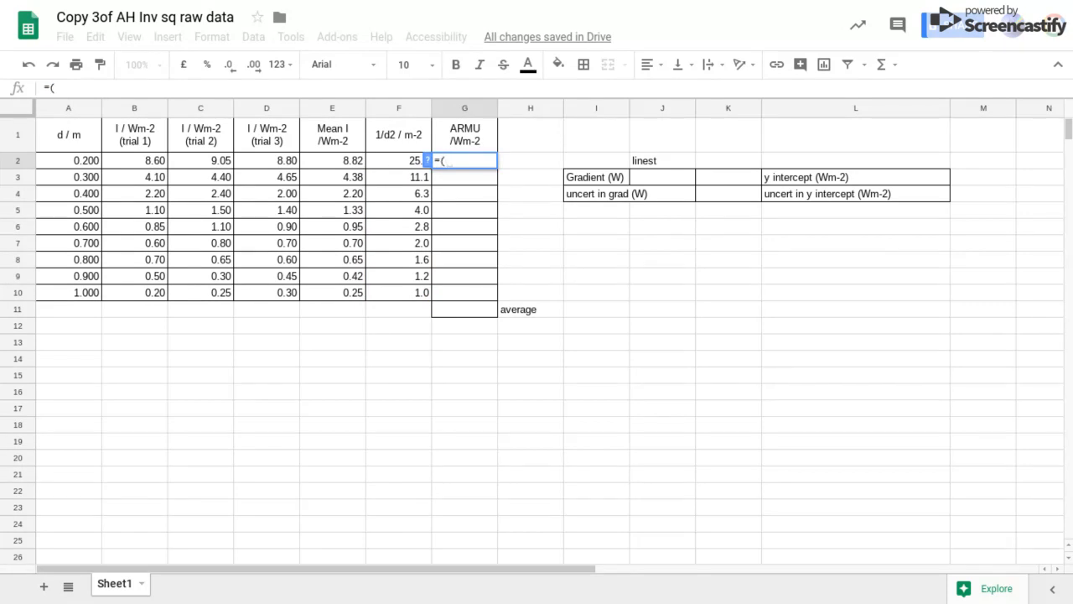
{"action": "type", "text": "max"}
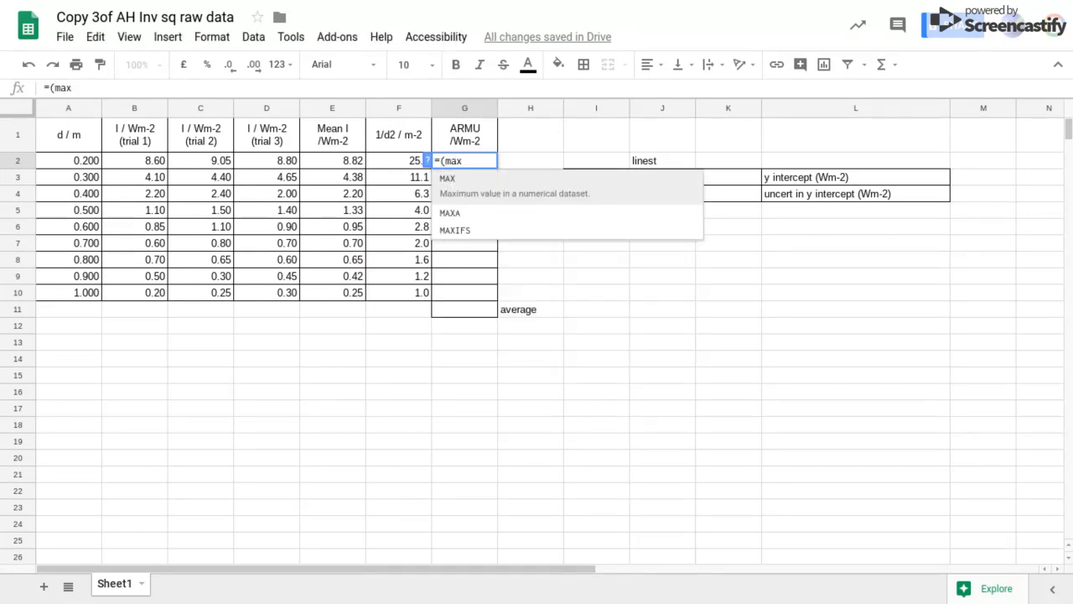
{"action": "type", "text": "("}
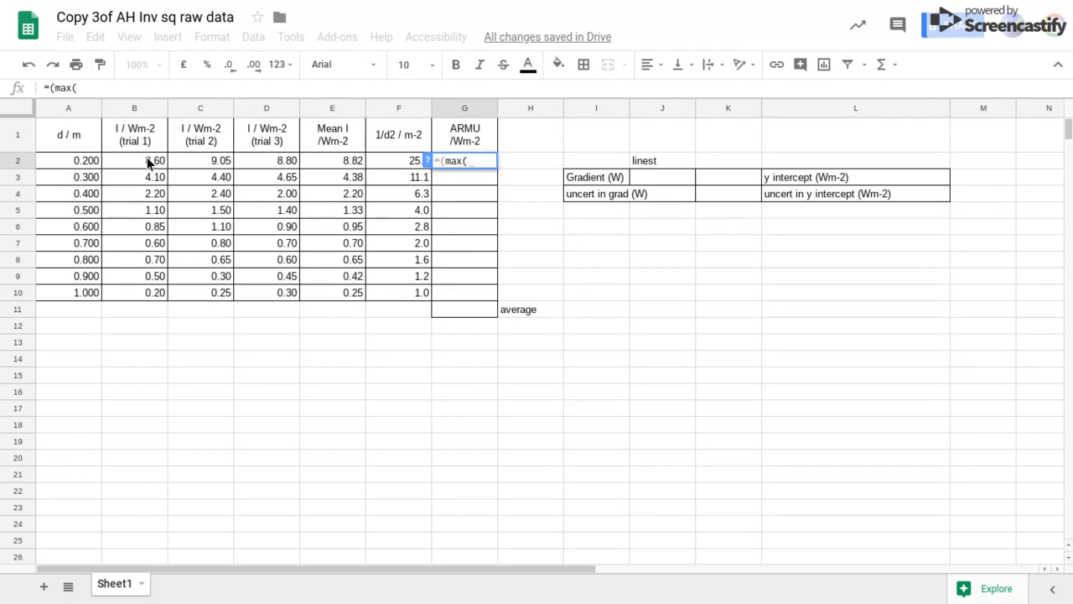
{"action": "left_click_drag", "start_coordinate": [151, 160], "coordinate": [274, 161]}
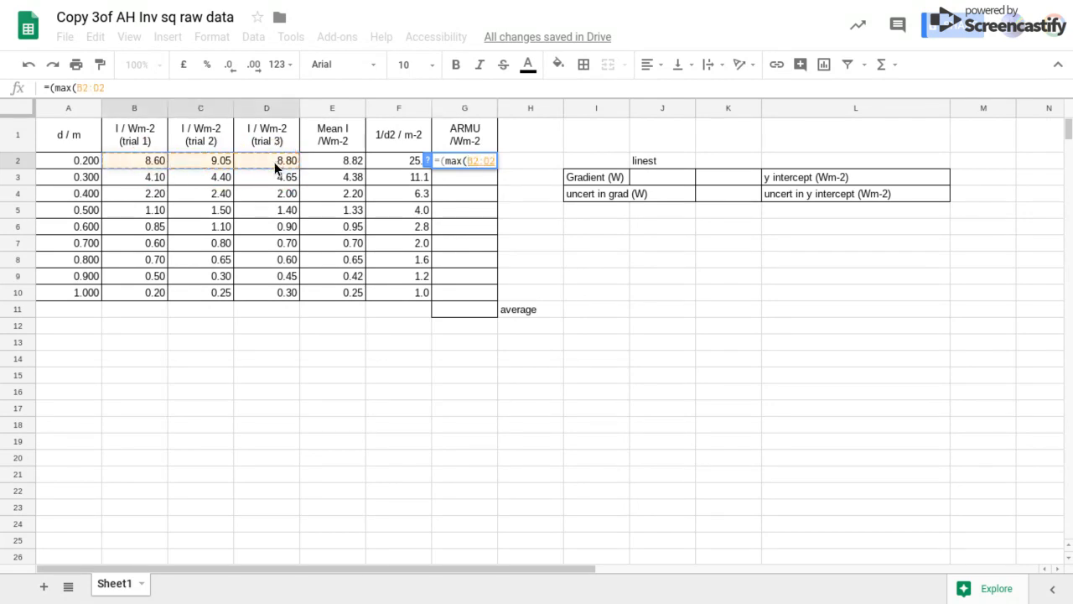
{"action": "type", "text": ")-min("}
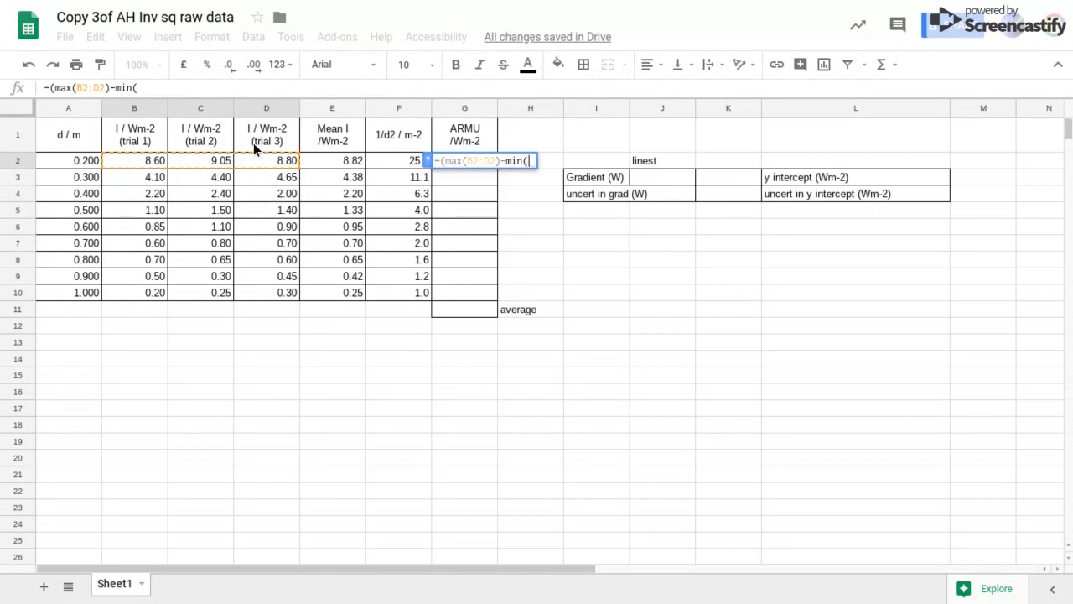
{"action": "left_click_drag", "start_coordinate": [274, 154], "coordinate": [155, 160]}
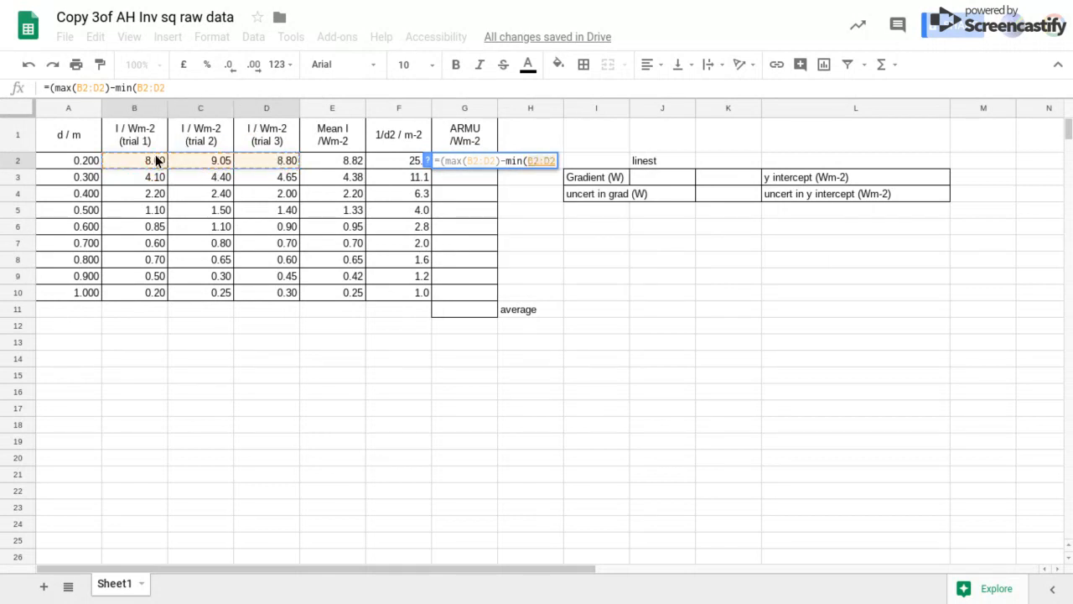
{"action": "type", "text": ")"}
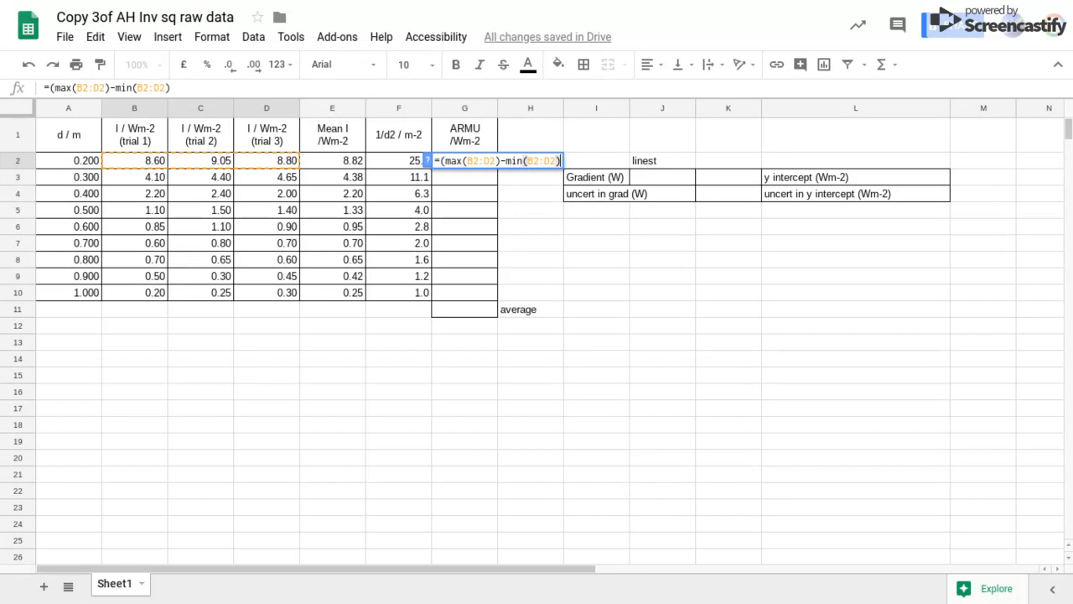
{"action": "type", "text": ")/"}
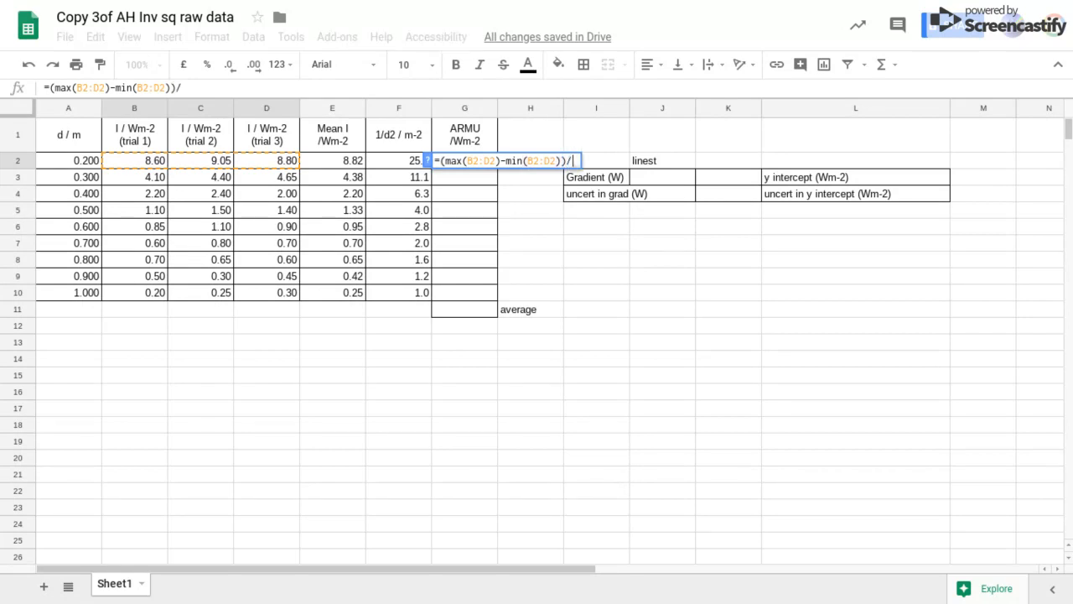
{"action": "type", "text": "3"}
{"action": "key", "text": "Return"}
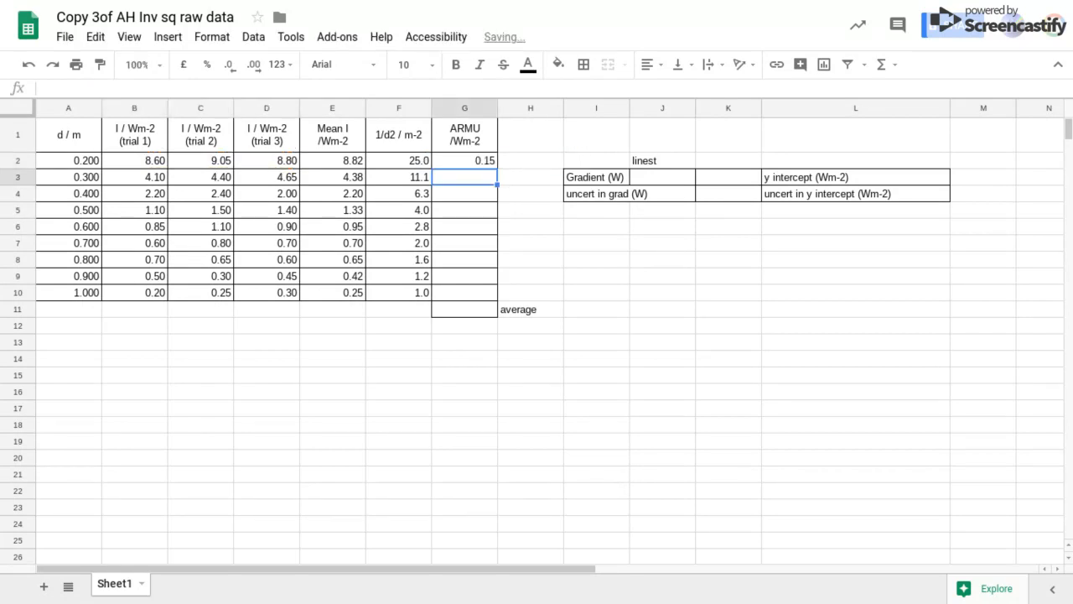
{"action": "left_click", "coordinate": [485, 161]}
{"action": "left_click_drag", "start_coordinate": [495, 165], "coordinate": [495, 299]}
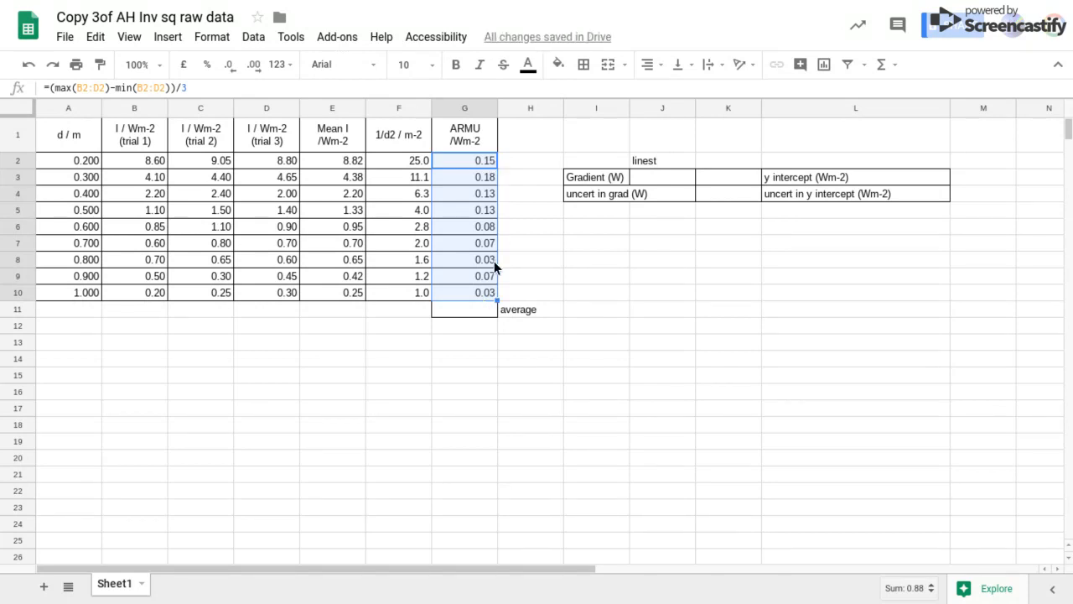
Step: Calculate the average of the ARMU values in G11 with =average(G2:G10)
{"action": "left_click", "coordinate": [469, 309]}
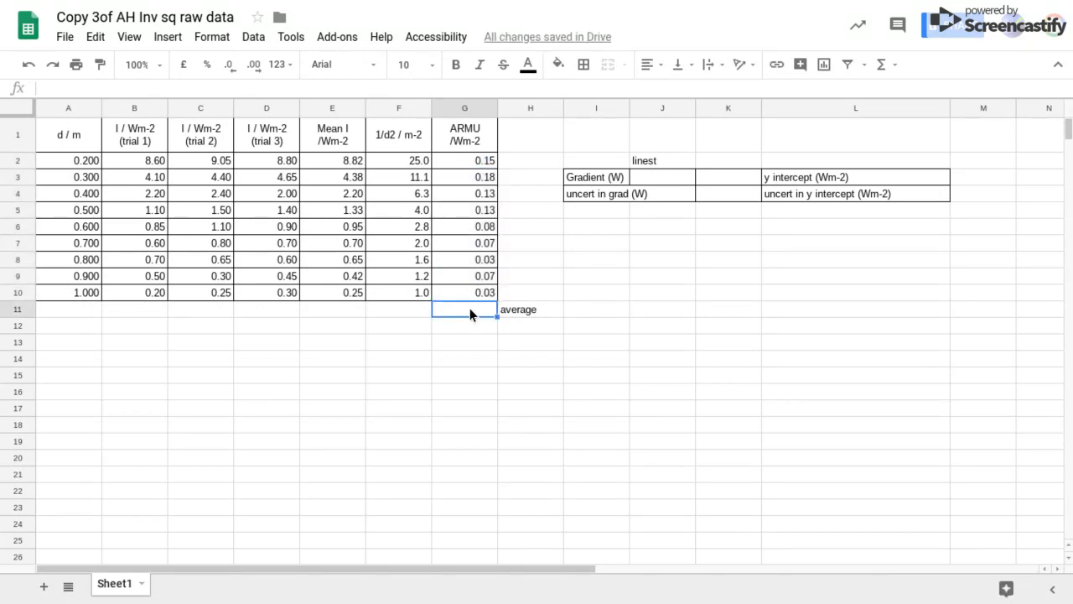
{"action": "type", "text": "=a"}
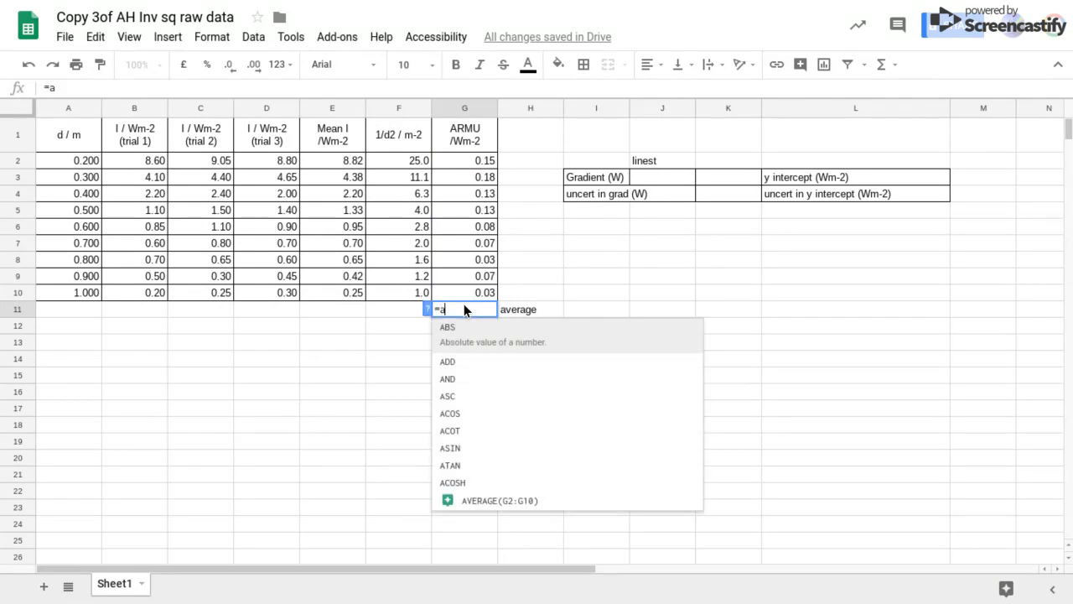
{"action": "type", "text": "verage("}
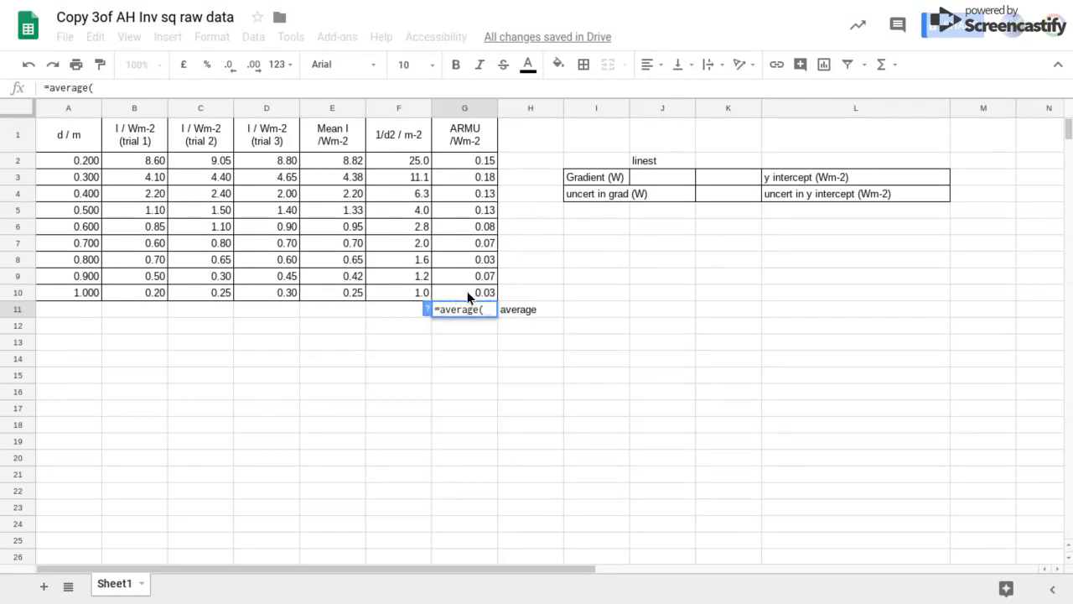
{"action": "left_click_drag", "start_coordinate": [467, 291], "coordinate": [464, 160]}
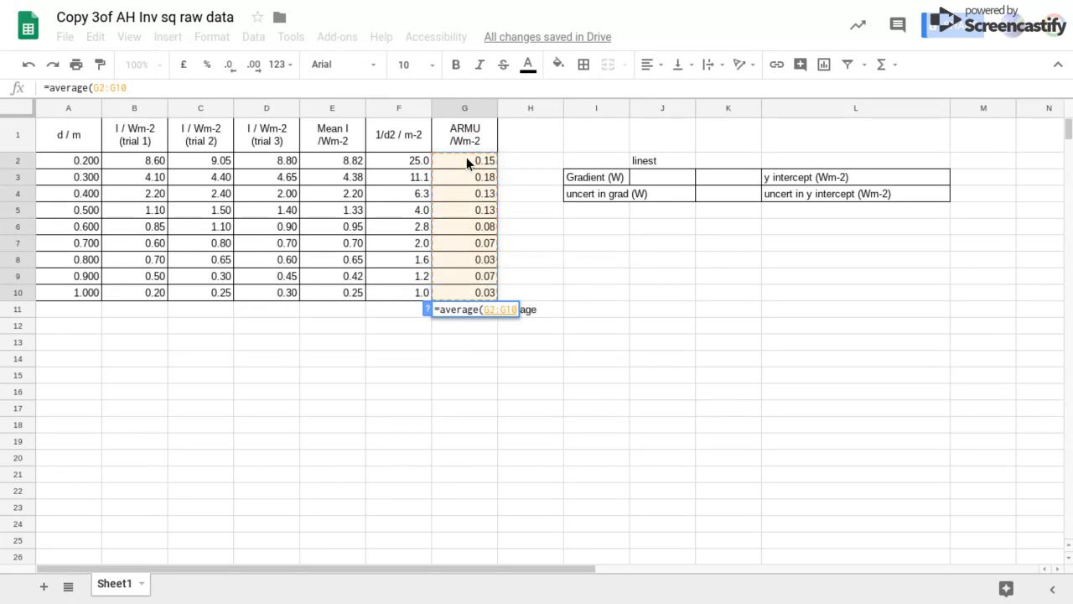
{"action": "type", "text": ")"}
{"action": "key", "text": "Return"}
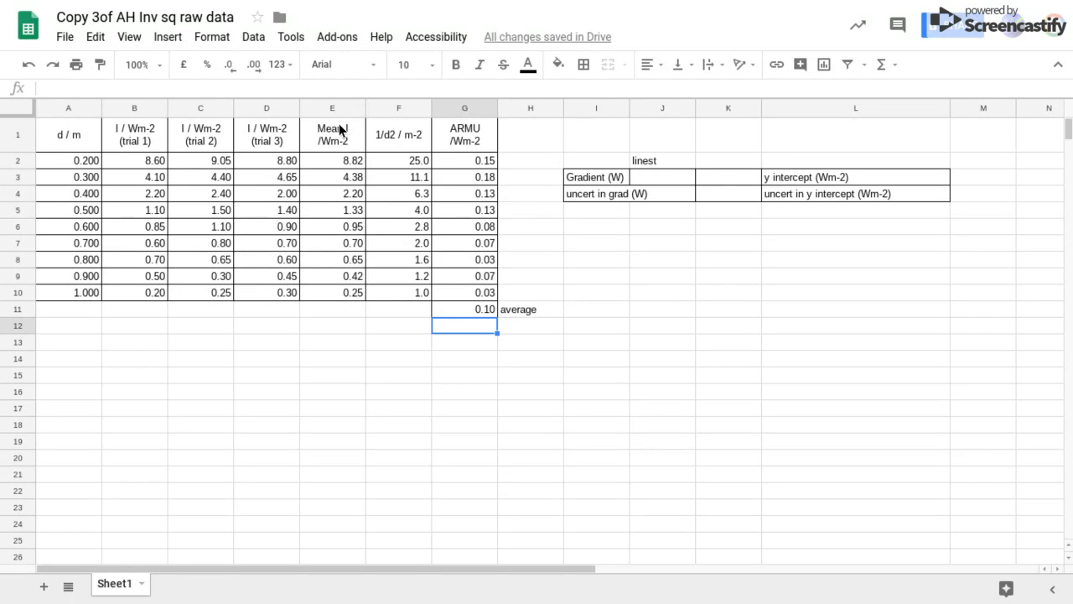
Step: Insert a chart of the Mean I data in E1:E10, including its header
{"action": "left_click_drag", "start_coordinate": [341, 130], "coordinate": [335, 292]}
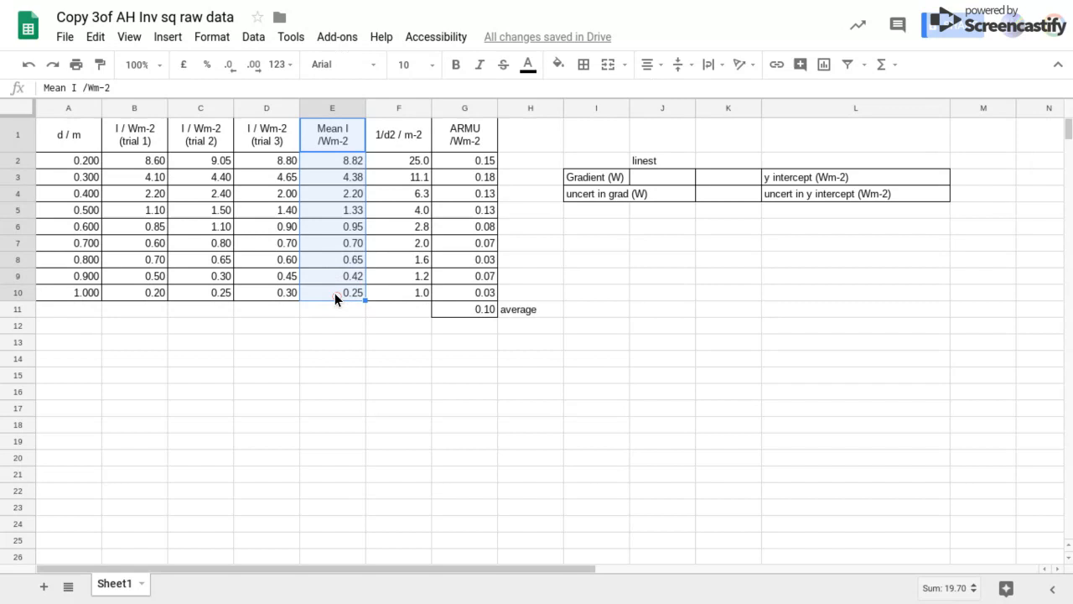
{"action": "left_click", "coordinate": [156, 37]}
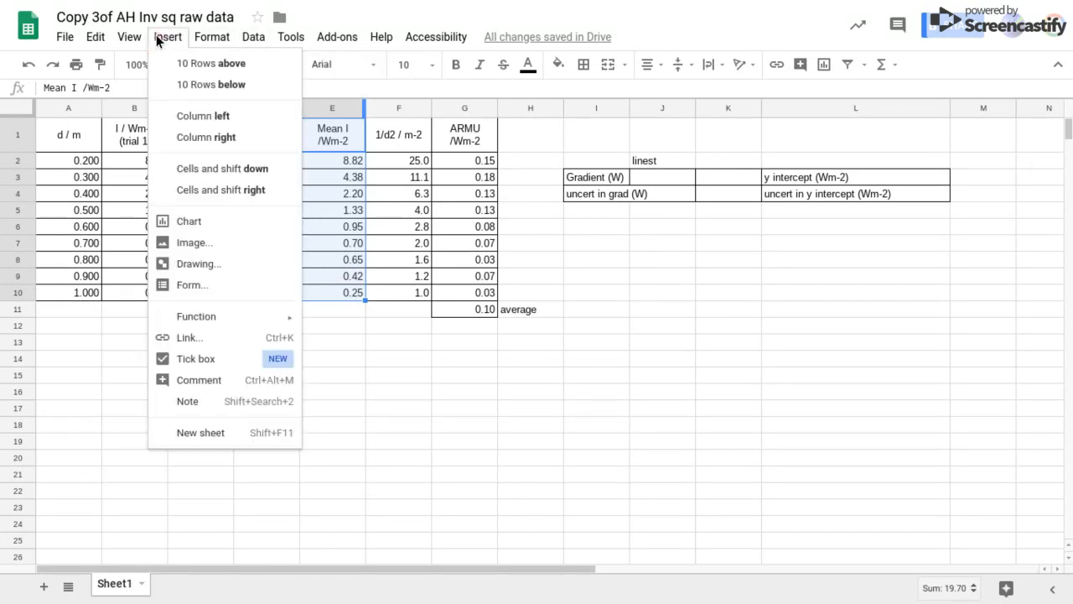
{"action": "left_click", "coordinate": [182, 227]}
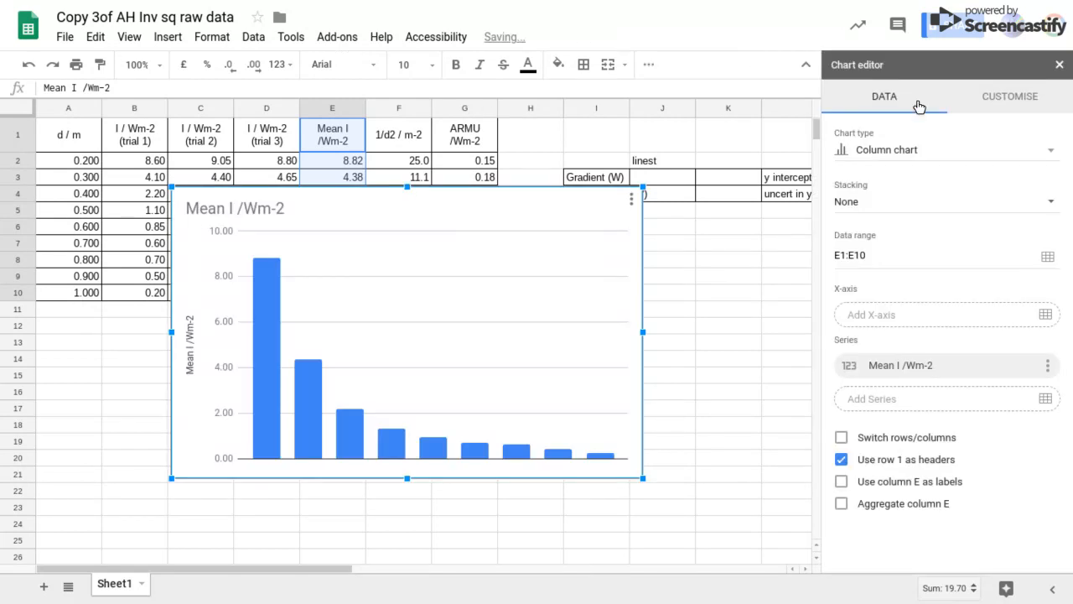
Step: Change the Mean I column chart to a scatter chart
{"action": "left_click", "coordinate": [932, 150]}
{"action": "scroll", "coordinate": [869, 405], "scroll_direction": "down", "scroll_amount": 2}
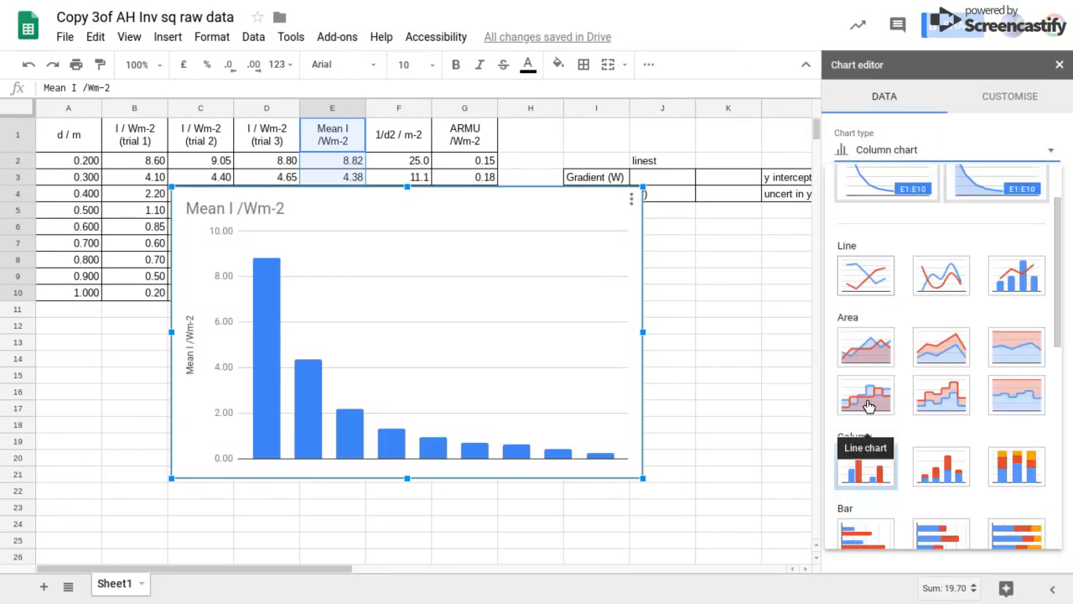
{"action": "scroll", "coordinate": [868, 406], "scroll_direction": "down", "scroll_amount": 3}
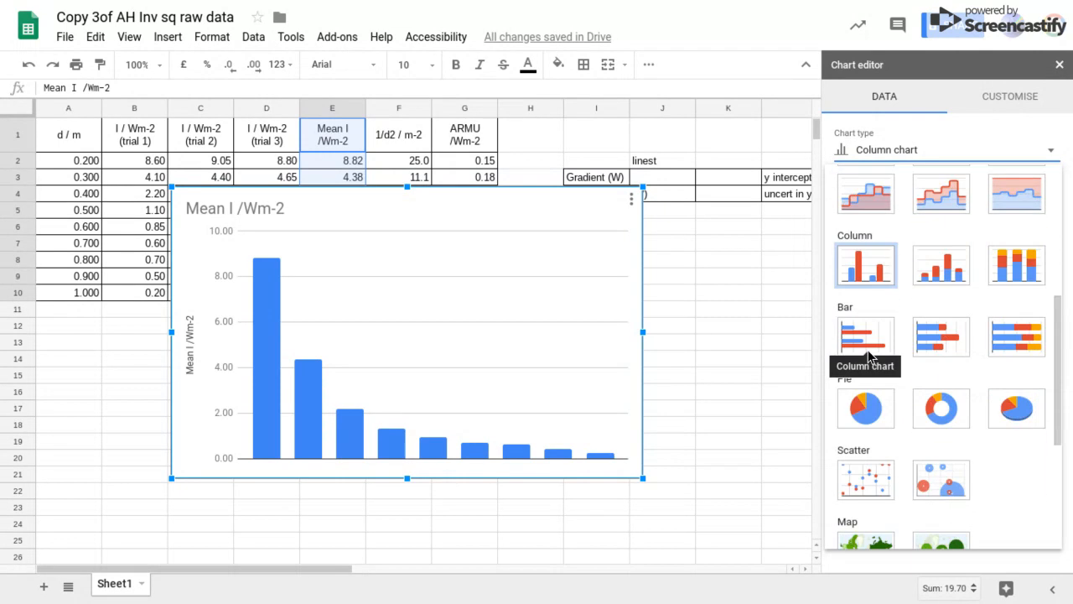
{"action": "scroll", "coordinate": [868, 357], "scroll_direction": "down", "scroll_amount": 1}
{"action": "left_click", "coordinate": [867, 453]}
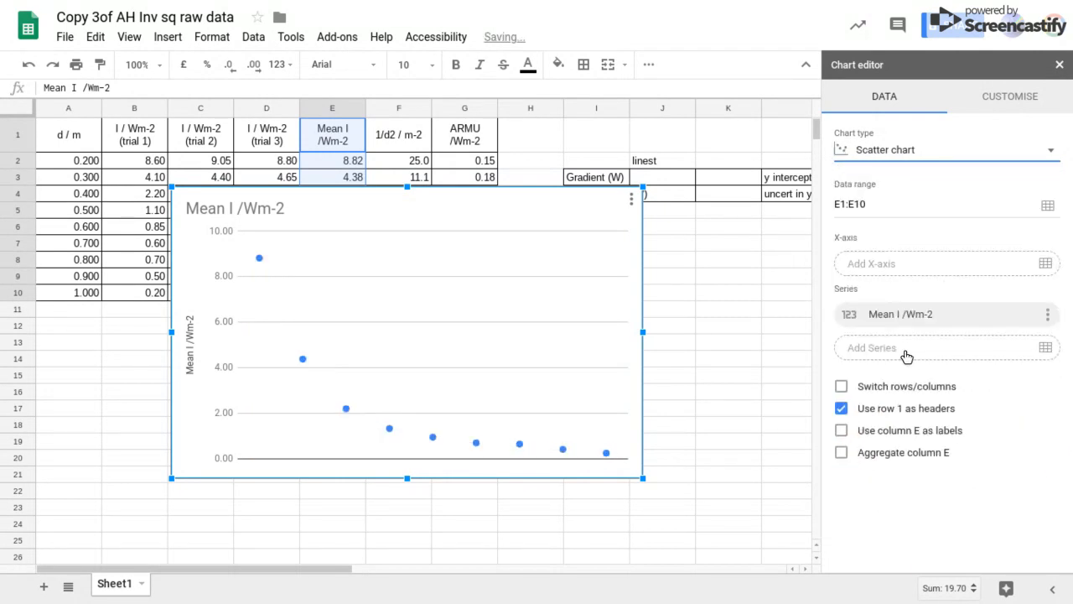
Step: Use the 1/d2 data in F1:F10 as the scatter chart's X-axis
{"action": "left_click", "coordinate": [896, 266]}
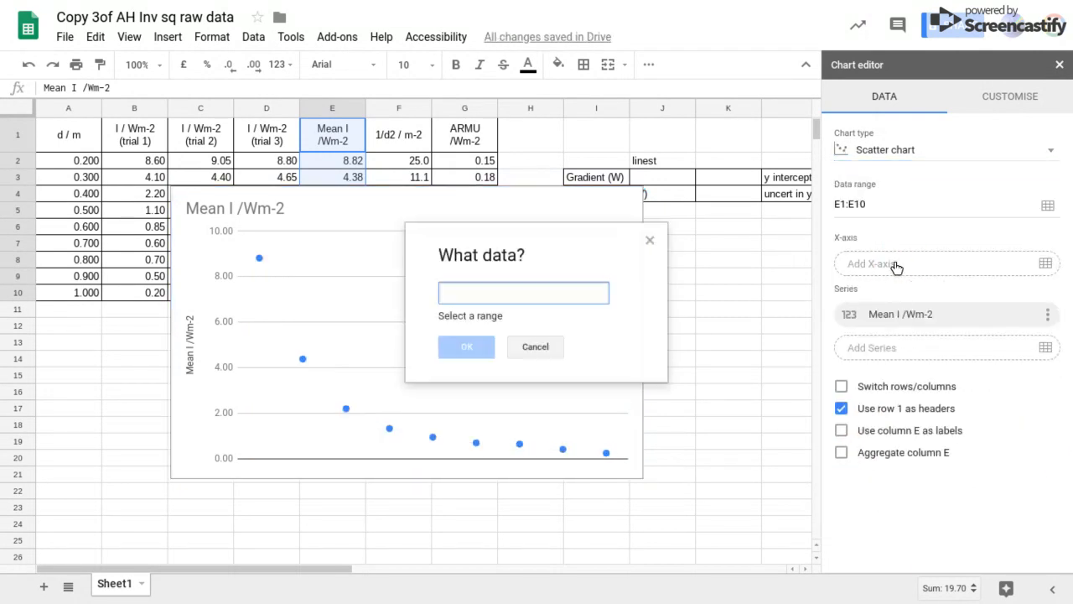
{"action": "left_click", "coordinate": [513, 292]}
{"action": "type", "text": "F1:"}
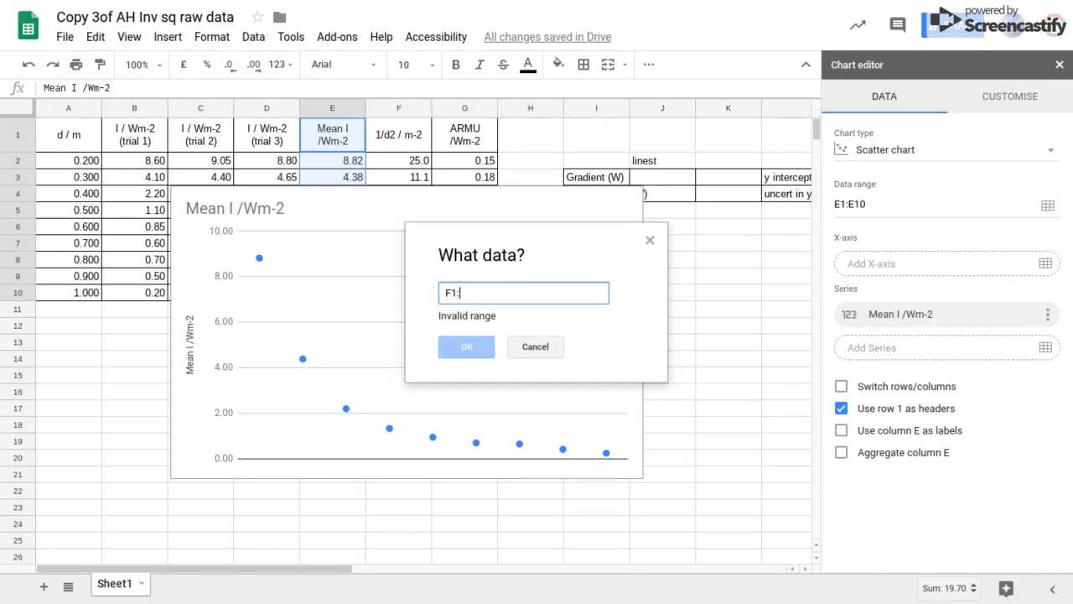
{"action": "type", "text": "F10"}
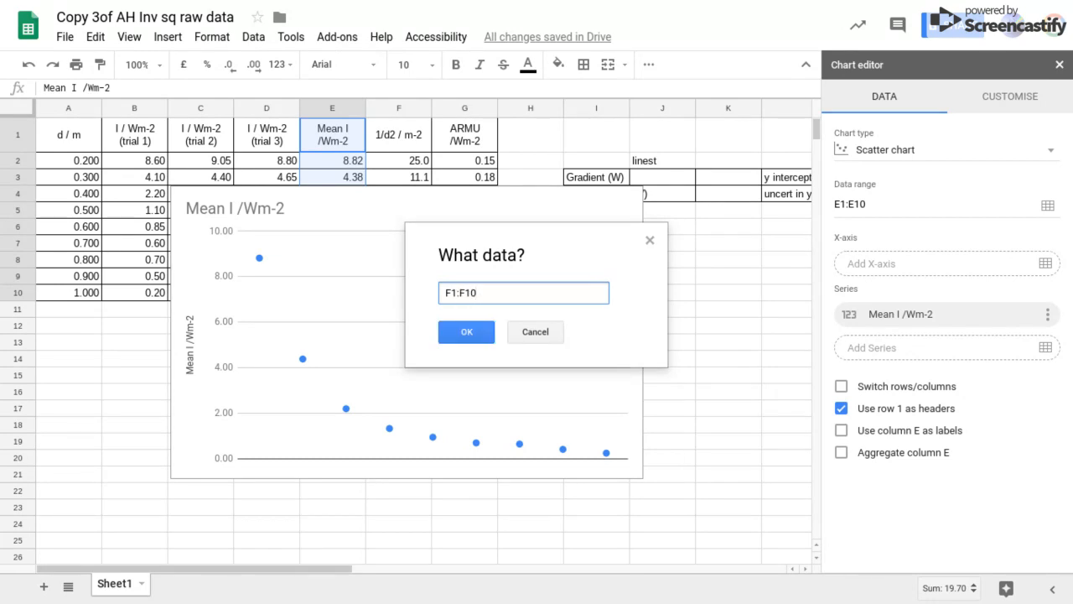
{"action": "left_click", "coordinate": [467, 334]}
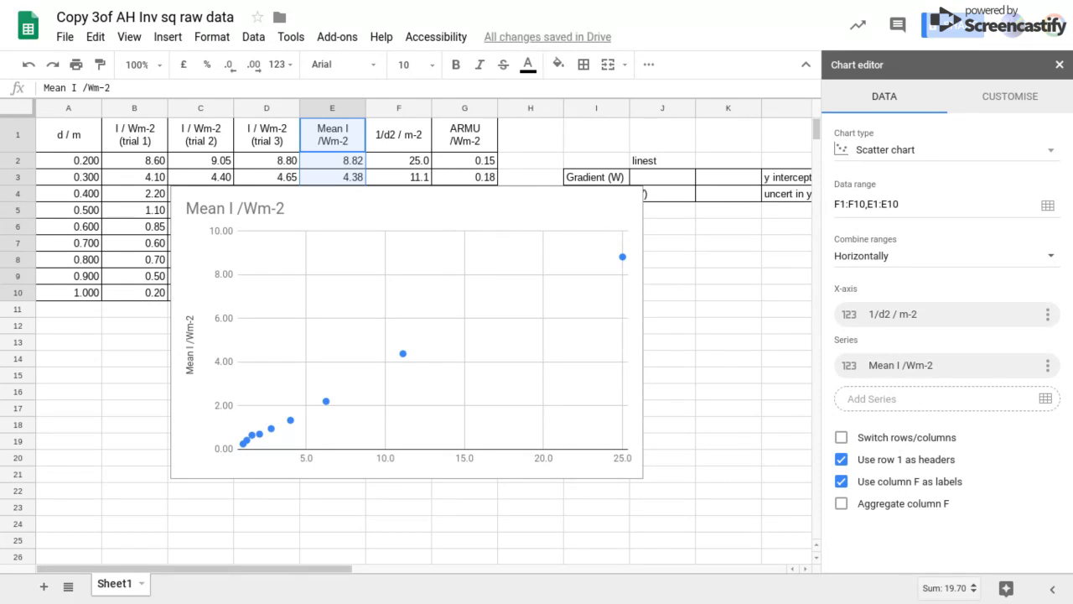
Step: Give the chart the horizontal axis title "inverse square of ditance (Wm2)"
{"action": "left_click", "coordinate": [1010, 104]}
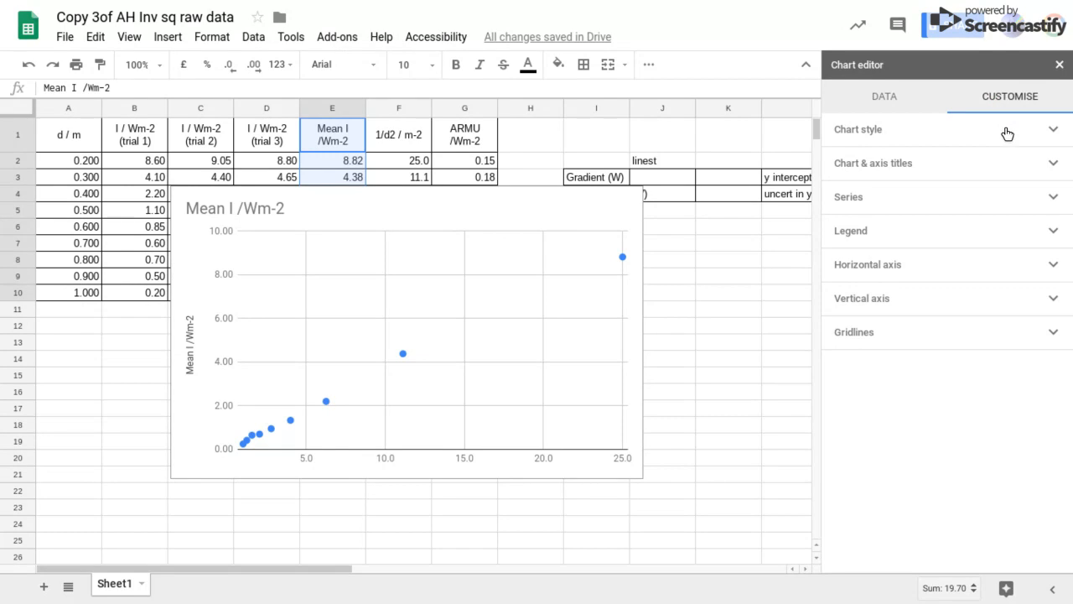
{"action": "left_click", "coordinate": [1054, 131]}
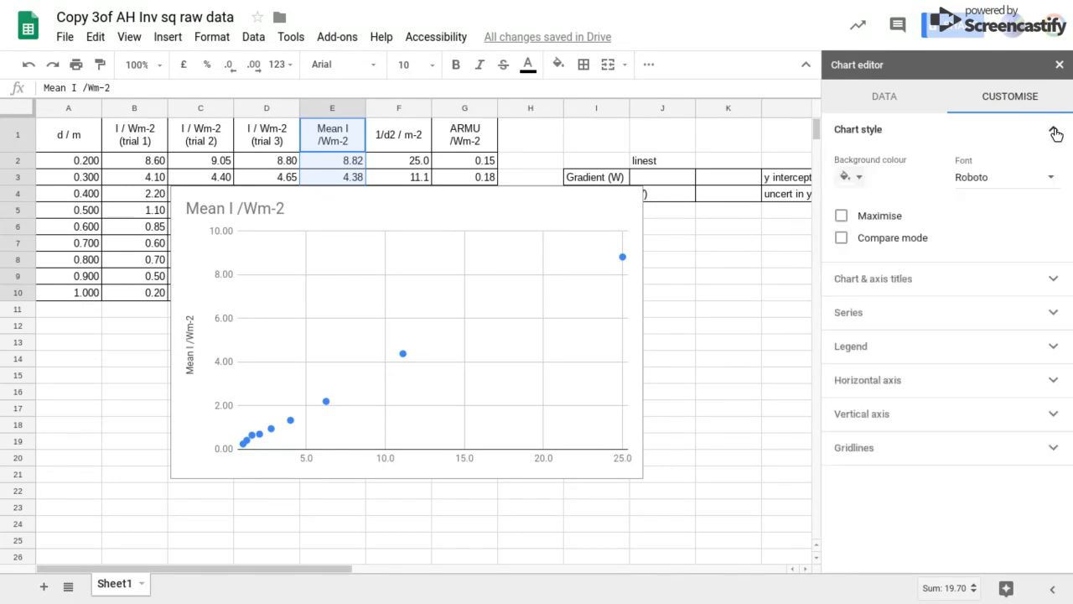
{"action": "left_click", "coordinate": [1055, 133]}
{"action": "left_click", "coordinate": [1061, 166]}
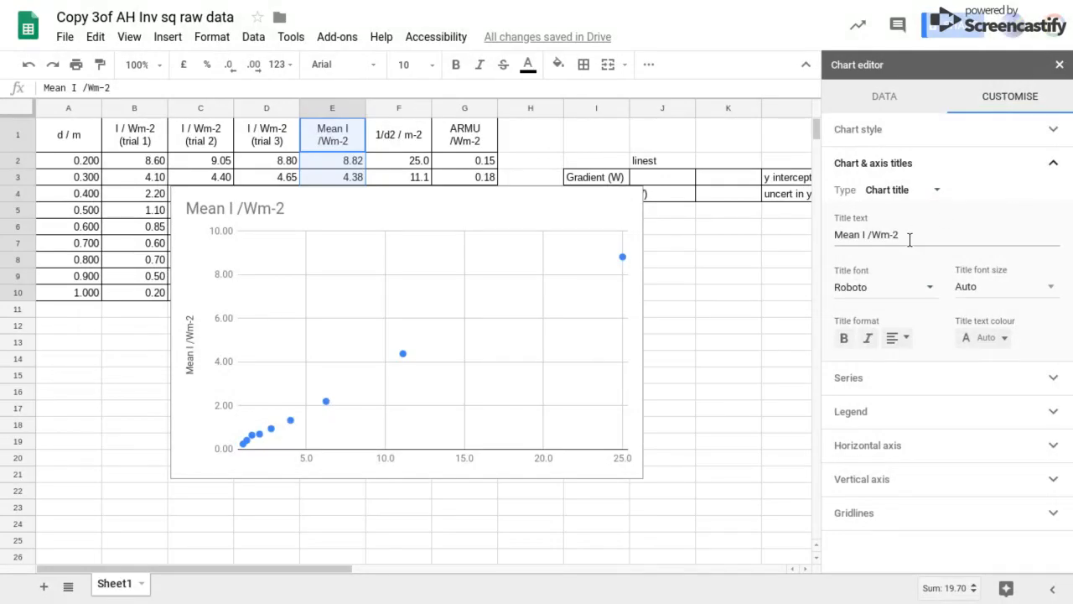
{"action": "left_click", "coordinate": [913, 190]}
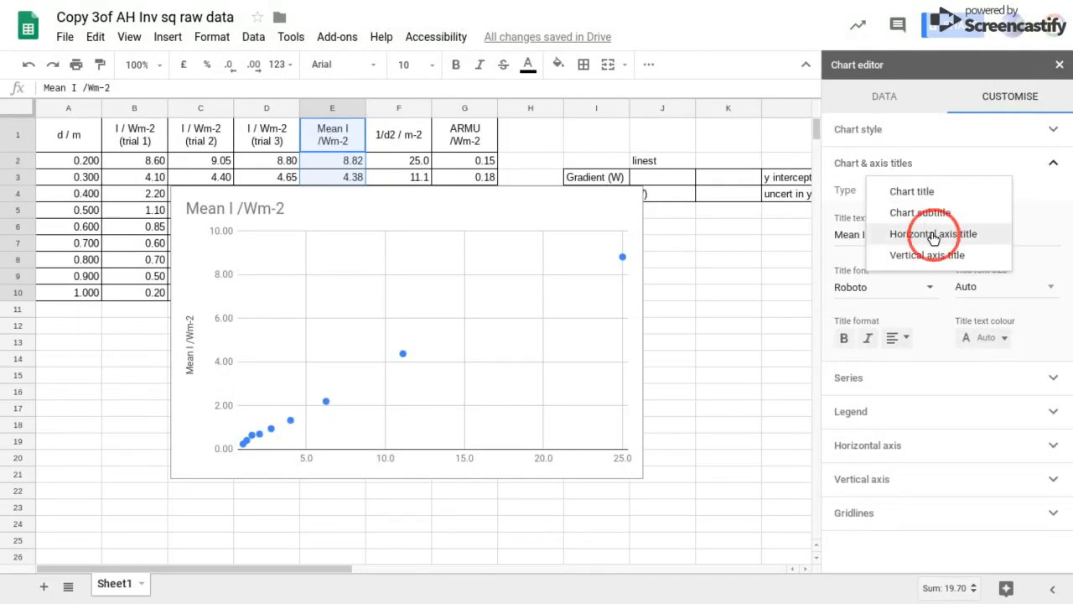
{"action": "left_click", "coordinate": [932, 237]}
{"action": "left_click", "coordinate": [932, 233]}
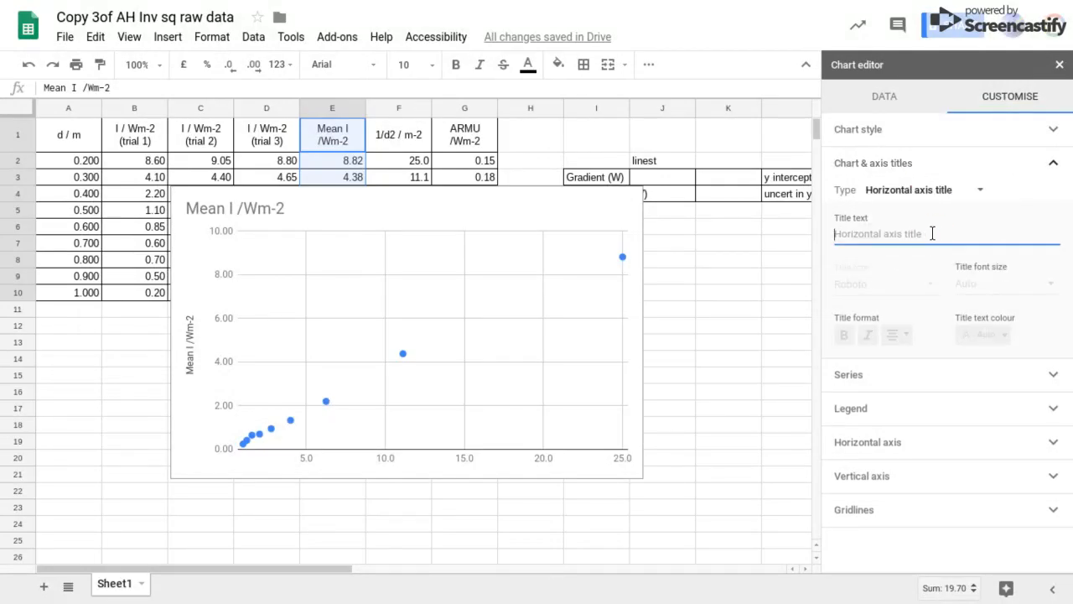
{"action": "type", "text": "i"}
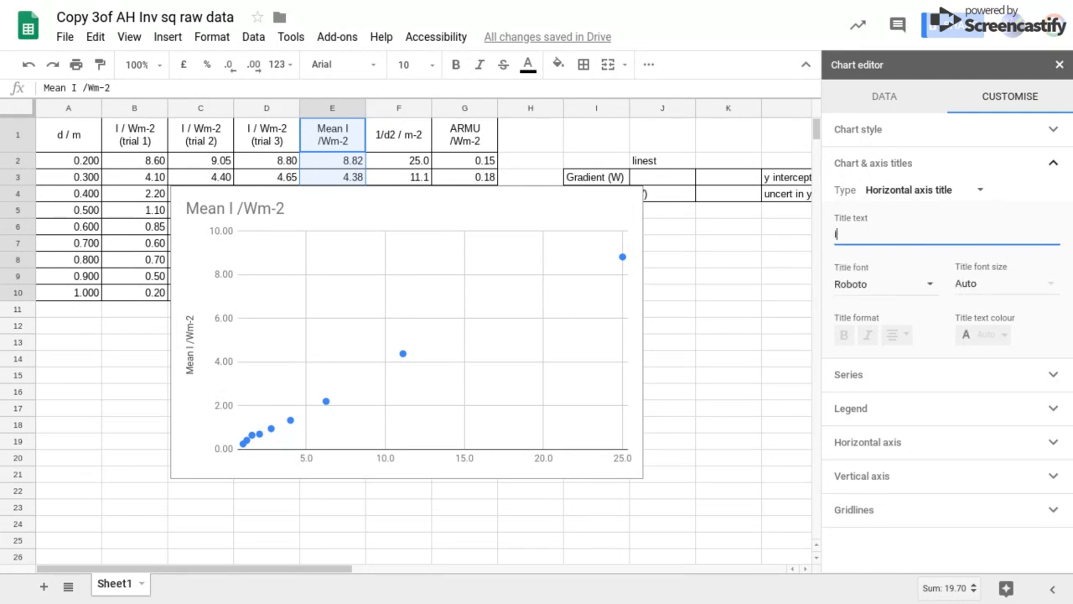
{"action": "type", "text": "nverse square"}
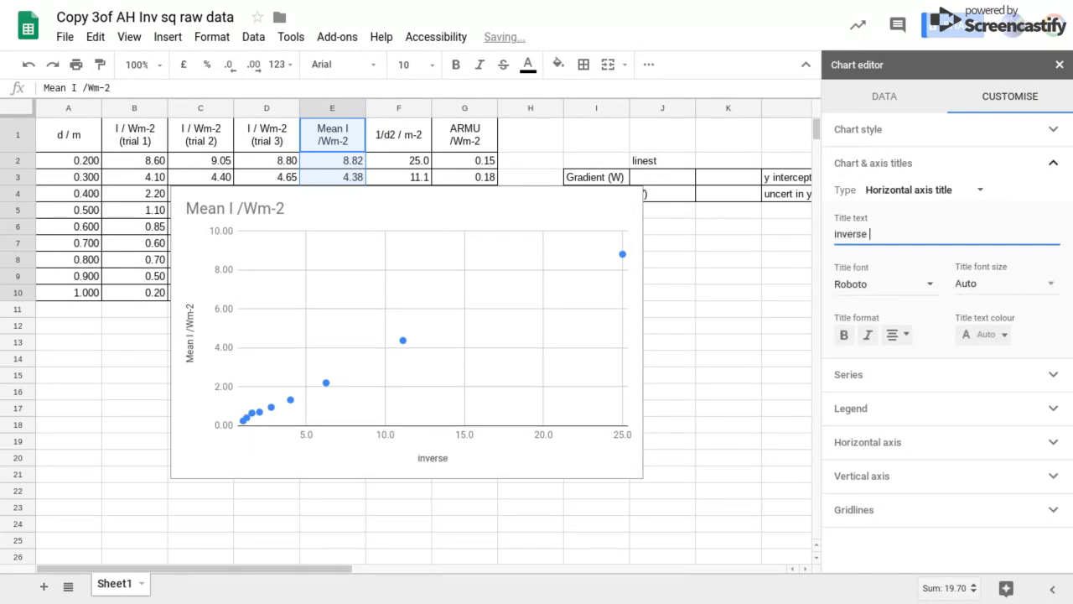
{"action": "type", "text": "dia"}
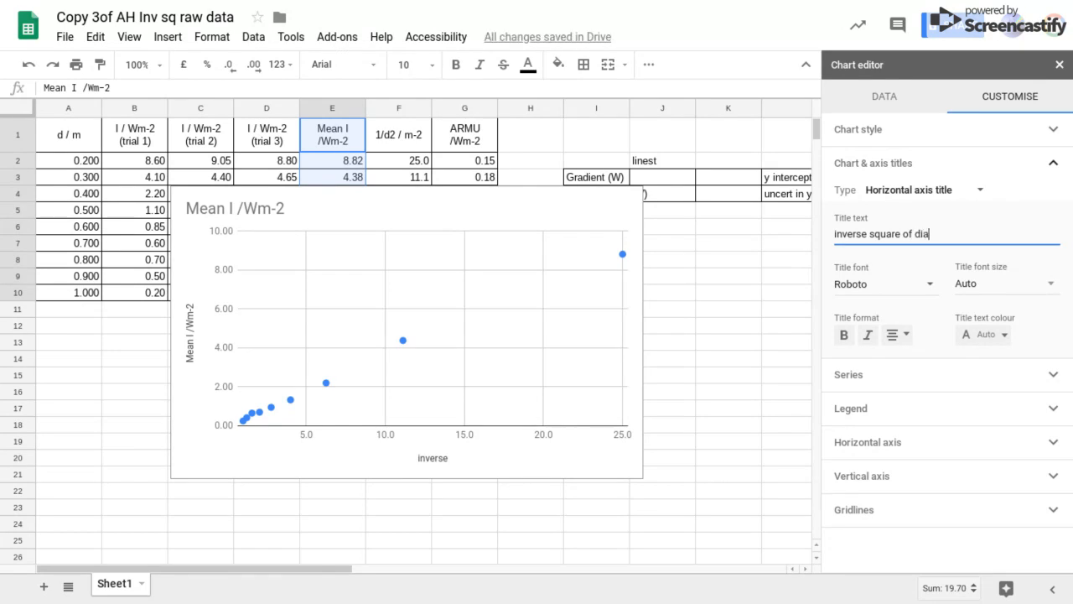
{"action": "key", "text": "BackSpace"}
{"action": "type", "text": "tanc"}
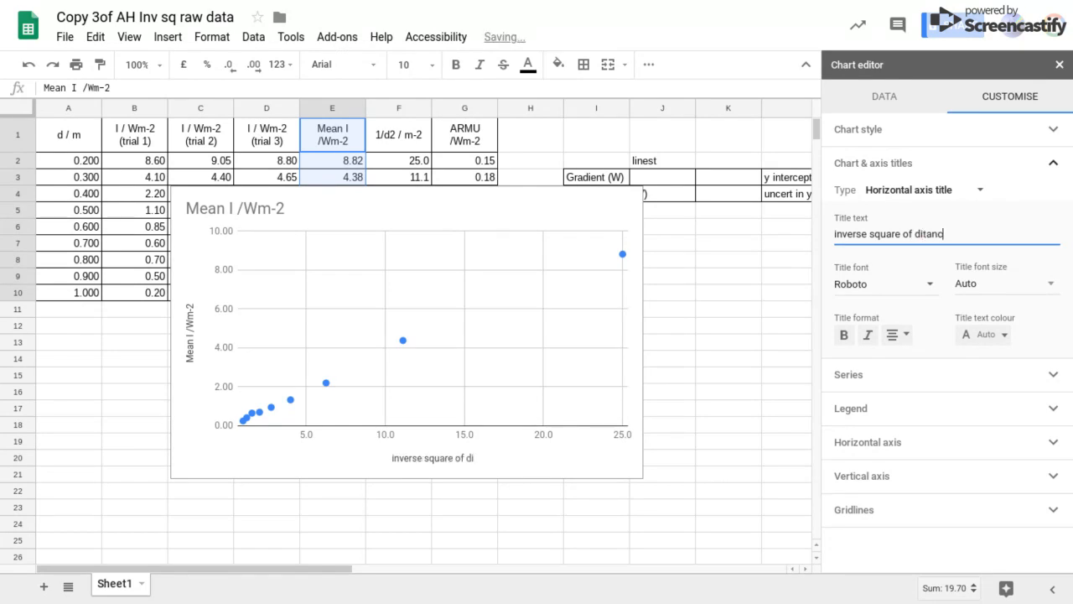
{"action": "type", "text": "e (W"}
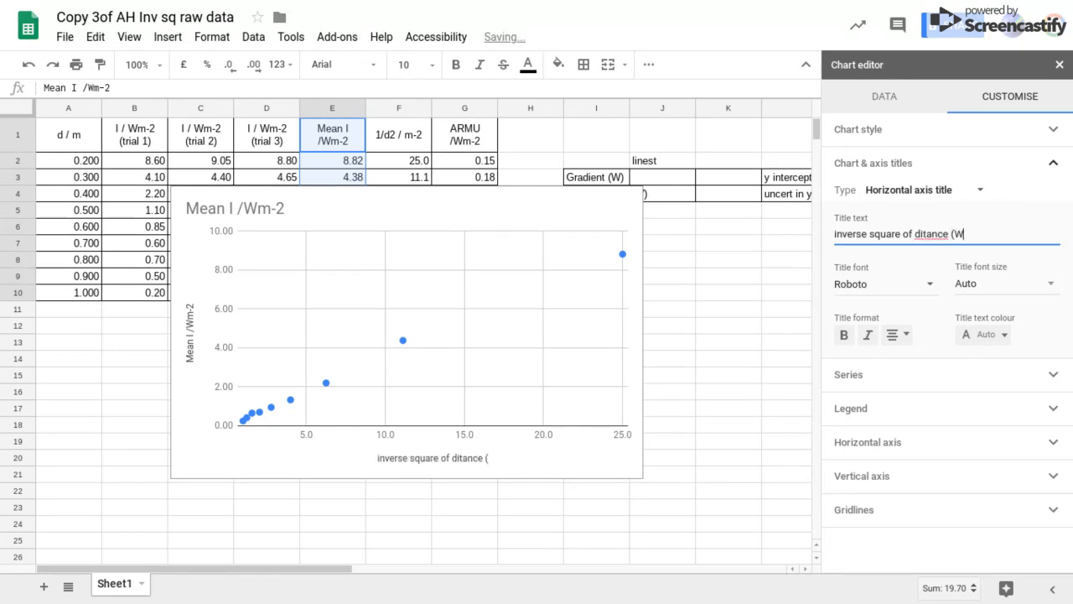
{"action": "type", "text": "m2"}
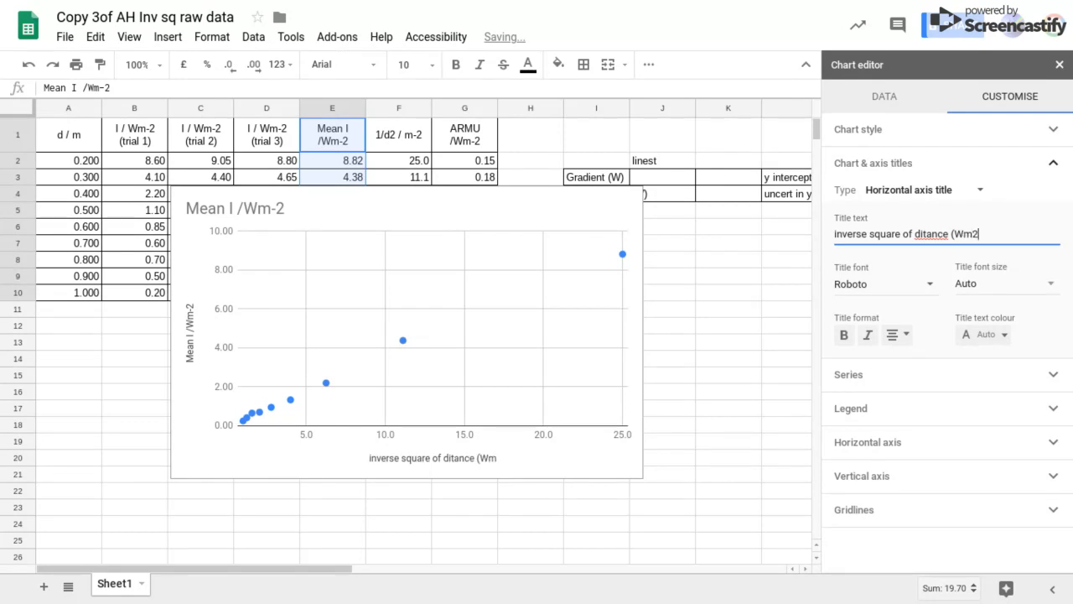
{"action": "type", "text": ")"}
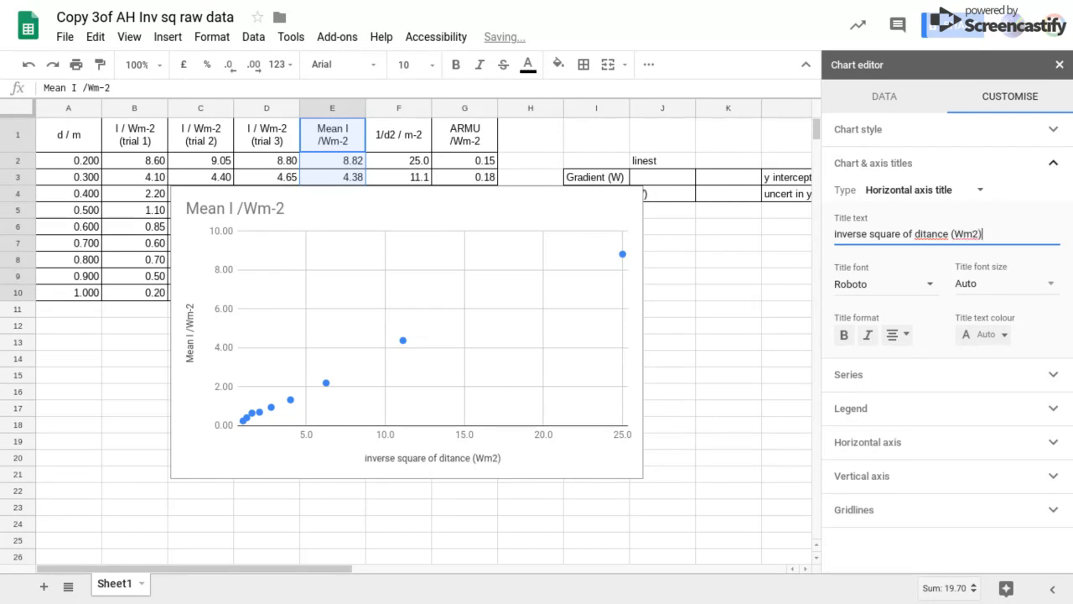
Step: Correct the spelling and unit in the horizontal axis title so it reads "inverse square of distance (Wm-2)"
{"action": "right_click", "coordinate": [930, 232]}
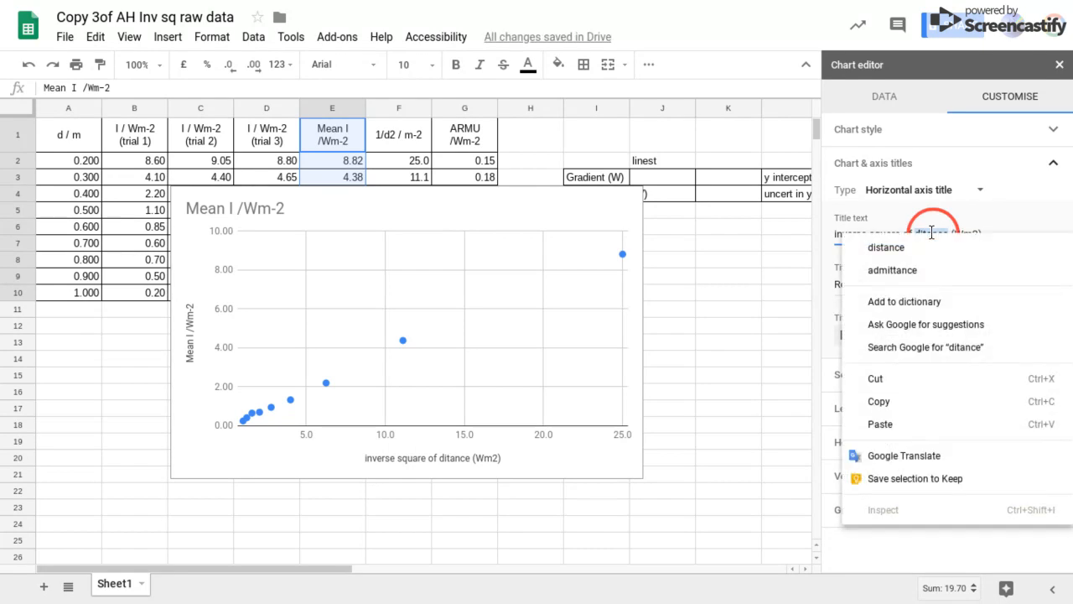
{"action": "left_click", "coordinate": [924, 245]}
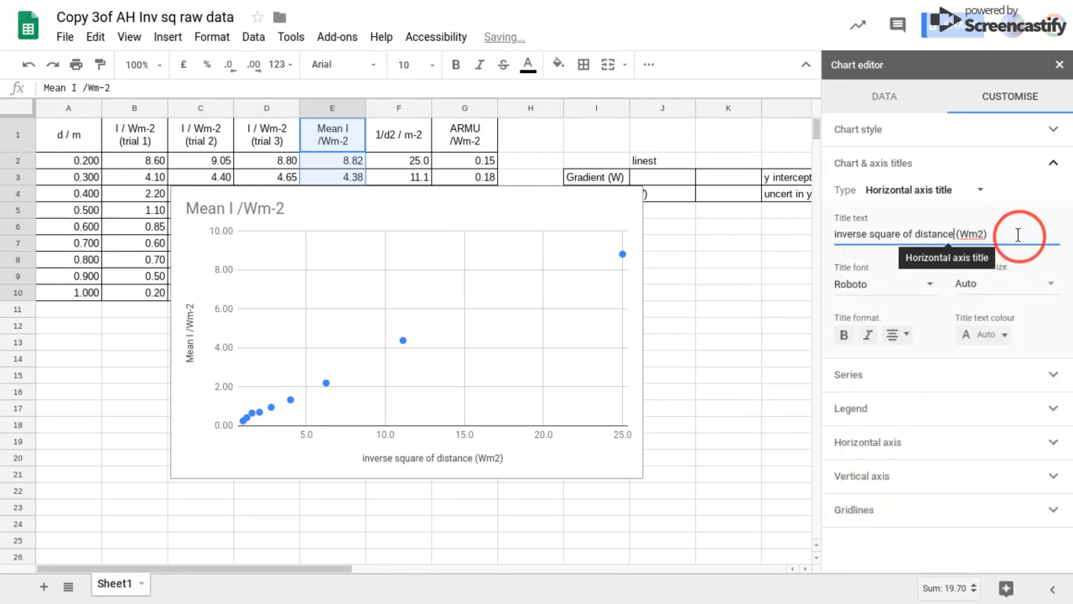
{"action": "left_click", "coordinate": [979, 235]}
{"action": "type", "text": "-"}
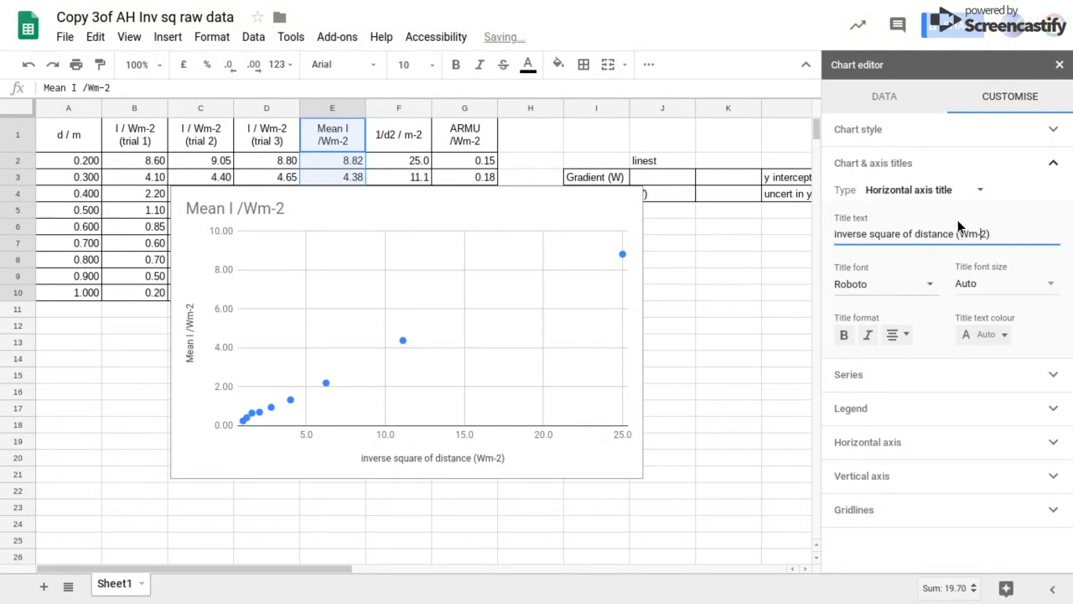
{"action": "left_click", "coordinate": [1053, 169]}
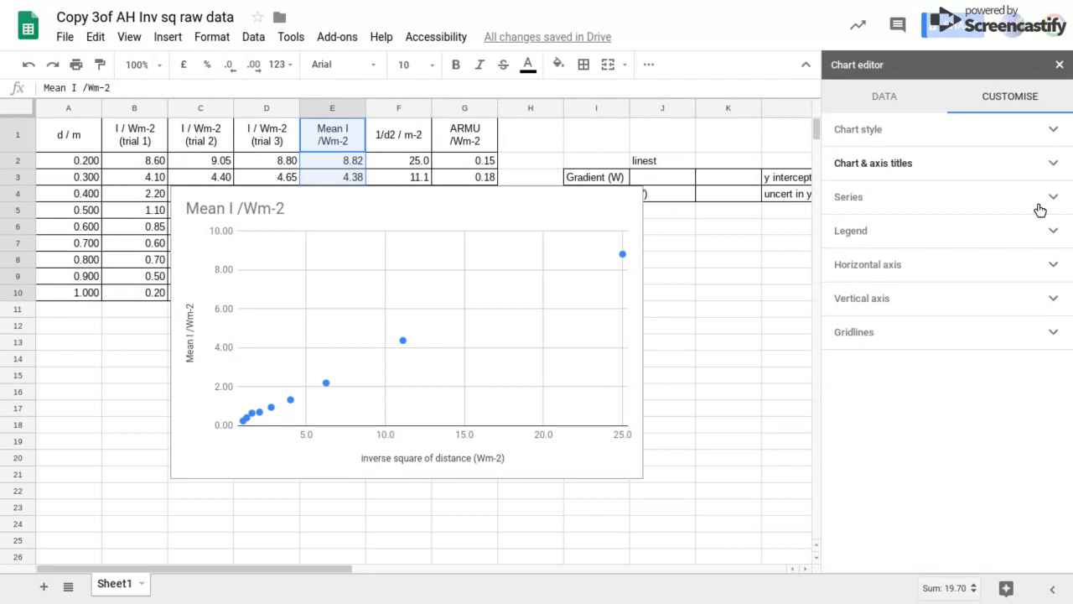
Step: Format the Mean I series points as black X marks with a point size of 2px
{"action": "left_click", "coordinate": [1053, 197]}
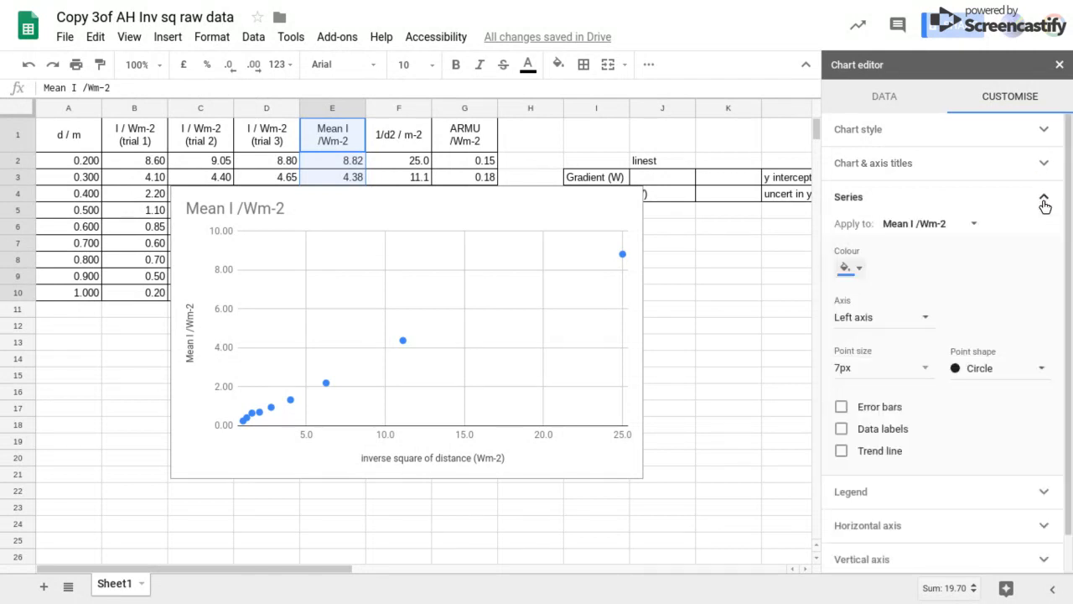
{"action": "left_click", "coordinate": [861, 270]}
{"action": "left_click", "coordinate": [853, 315]}
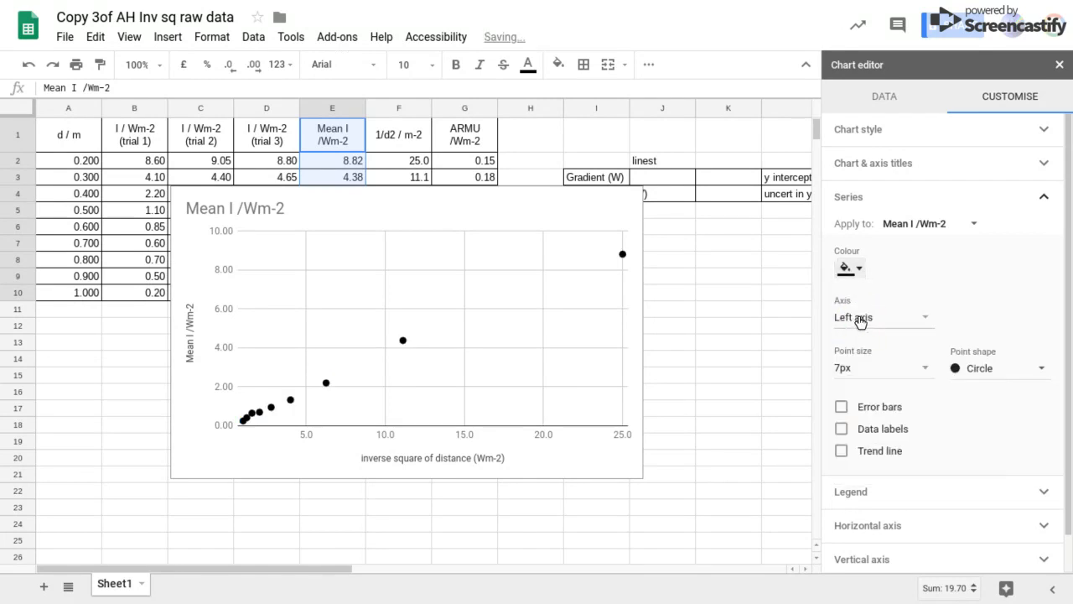
{"action": "left_click", "coordinate": [924, 372]}
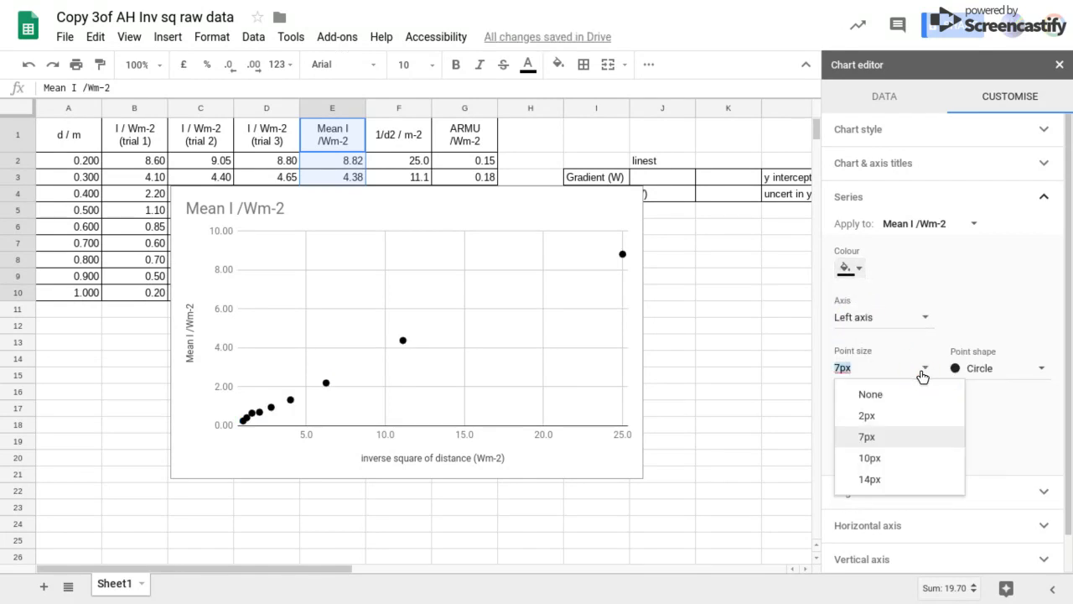
{"action": "left_click", "coordinate": [871, 415]}
{"action": "left_click", "coordinate": [989, 371]}
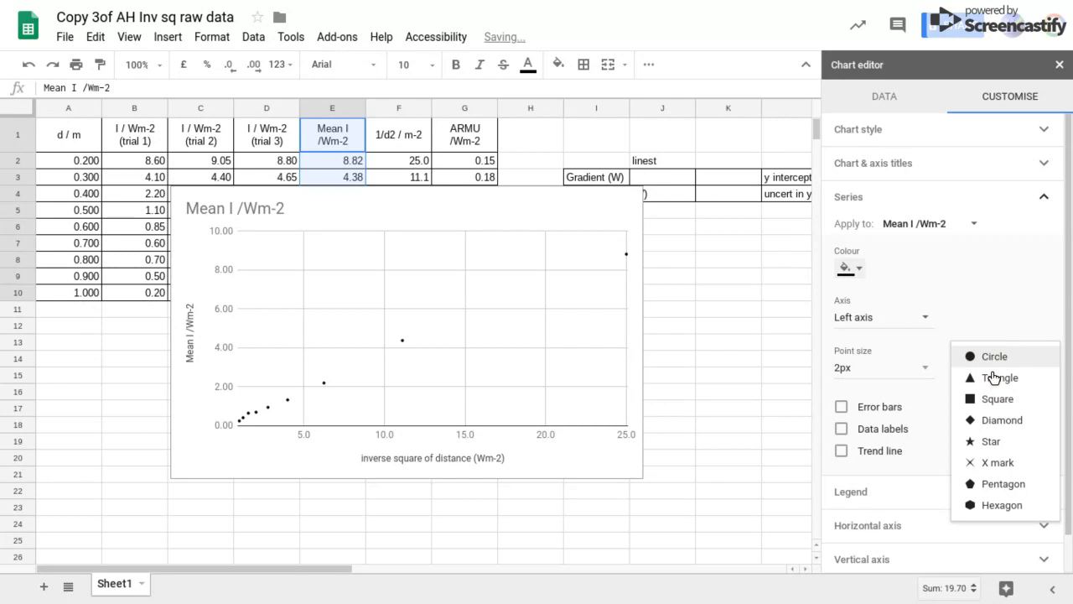
{"action": "left_click", "coordinate": [994, 464]}
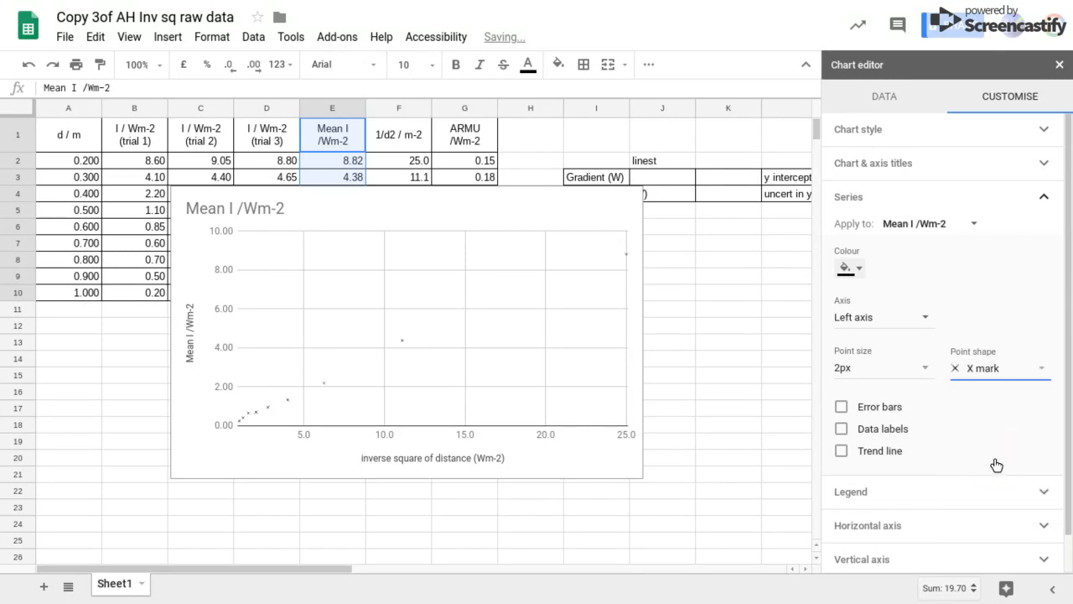
Step: Add error bars of type Constant with a value of 0.1 to the Mean I series
{"action": "left_click", "coordinate": [842, 407]}
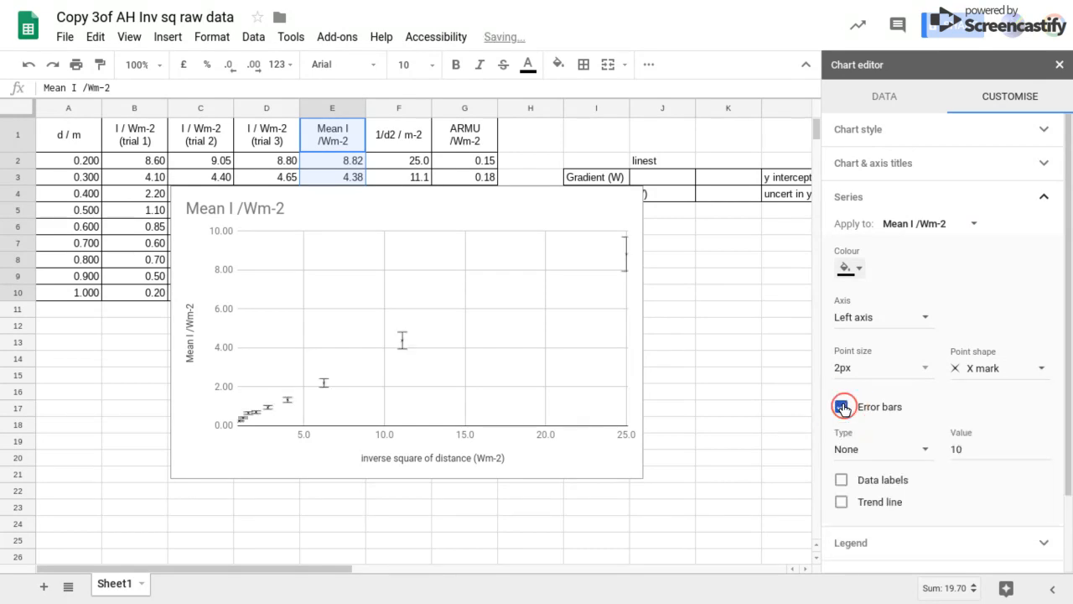
{"action": "left_click", "coordinate": [880, 449]}
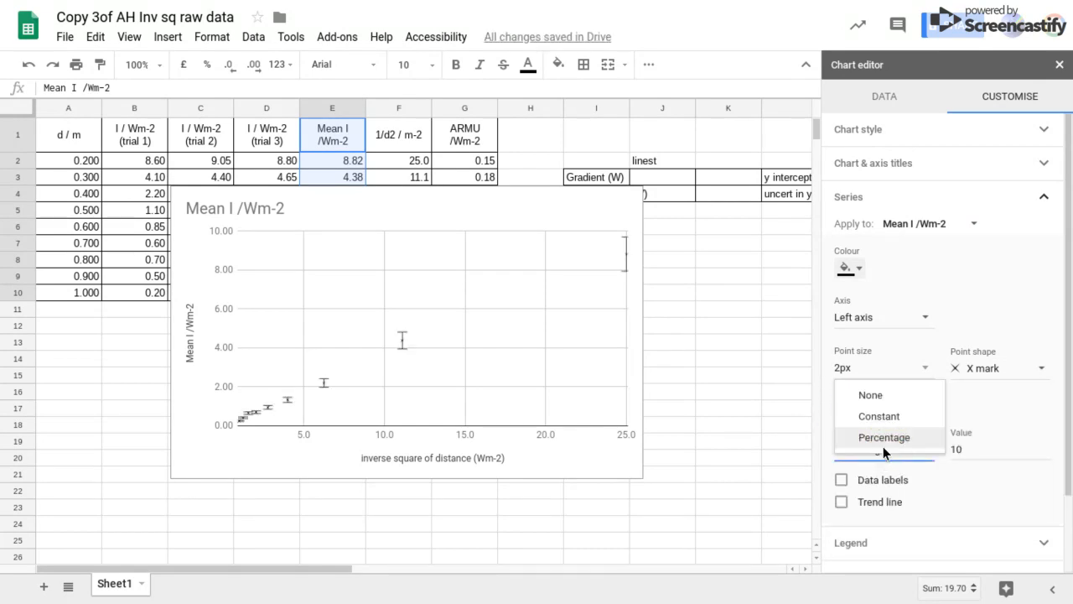
{"action": "left_click", "coordinate": [888, 417]}
{"action": "left_click", "coordinate": [974, 449]}
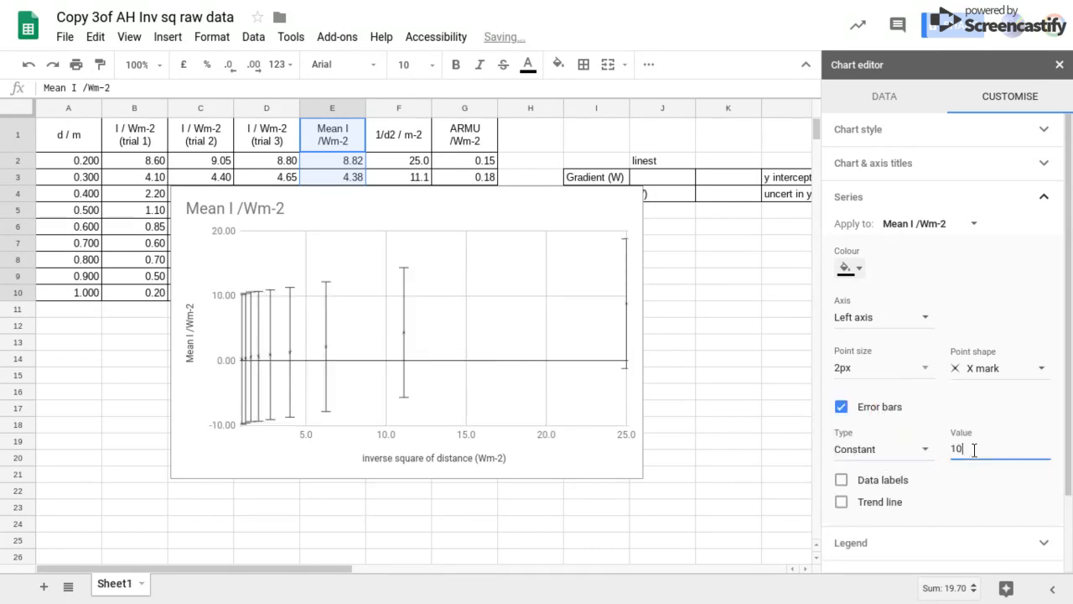
{"action": "double_click", "coordinate": [959, 448]}
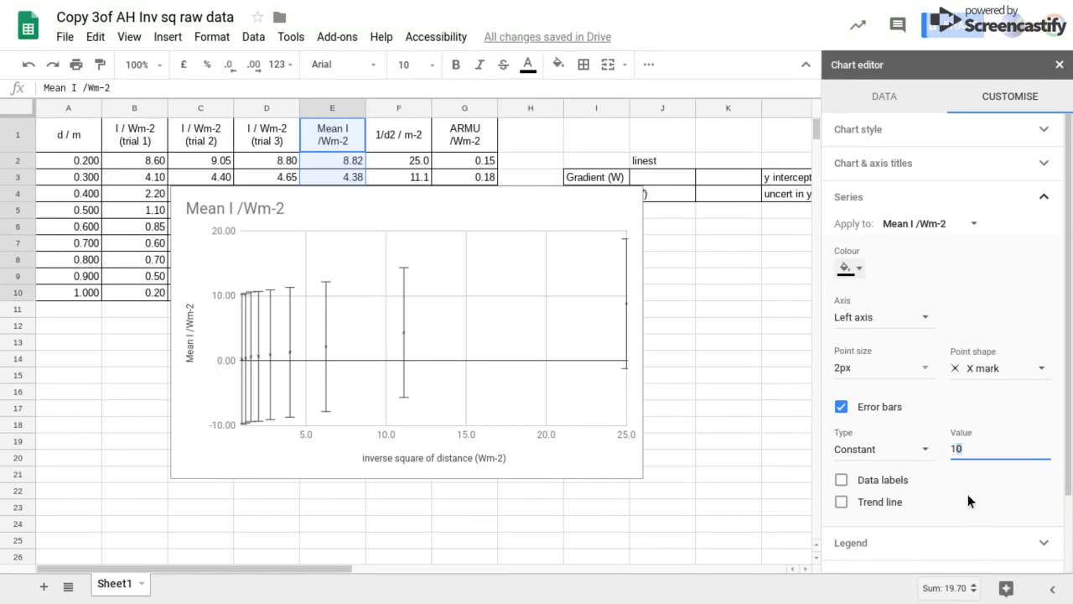
{"action": "type", "text": "00."}
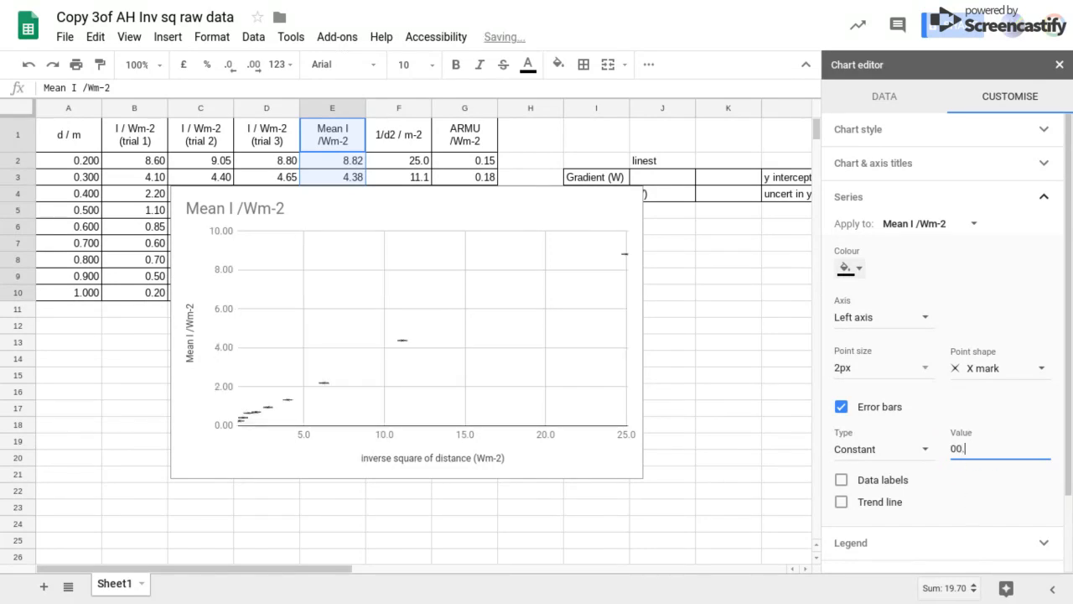
{"action": "type", "text": "1"}
Step: Add a linear trend line to the Mean I series with 100% line opacity and 1px line thickness
{"action": "left_click", "coordinate": [842, 502]}
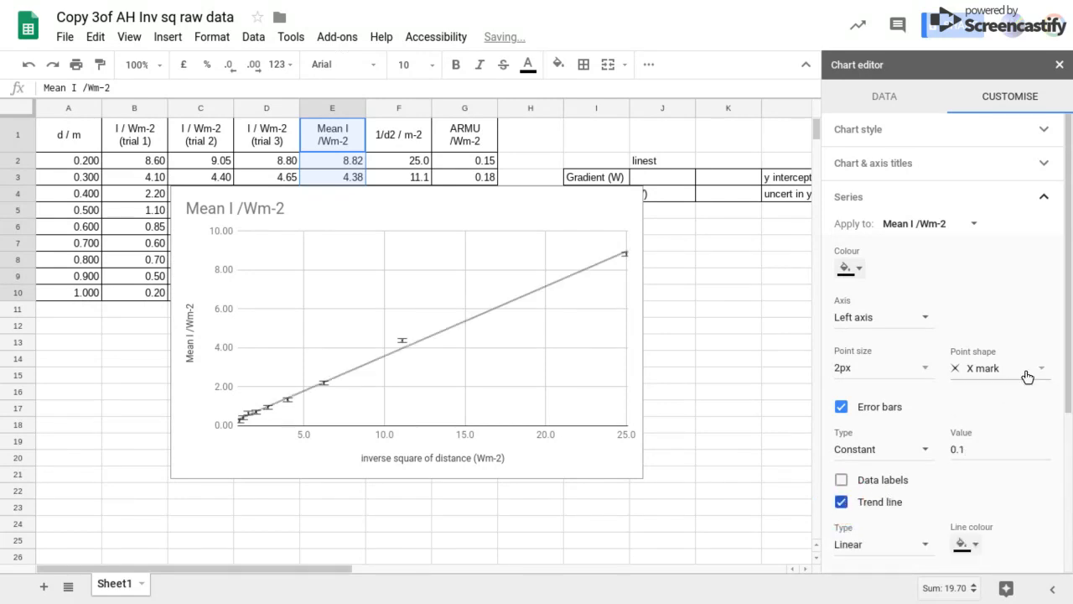
{"action": "scroll", "coordinate": [1018, 381], "scroll_direction": "down", "scroll_amount": 2}
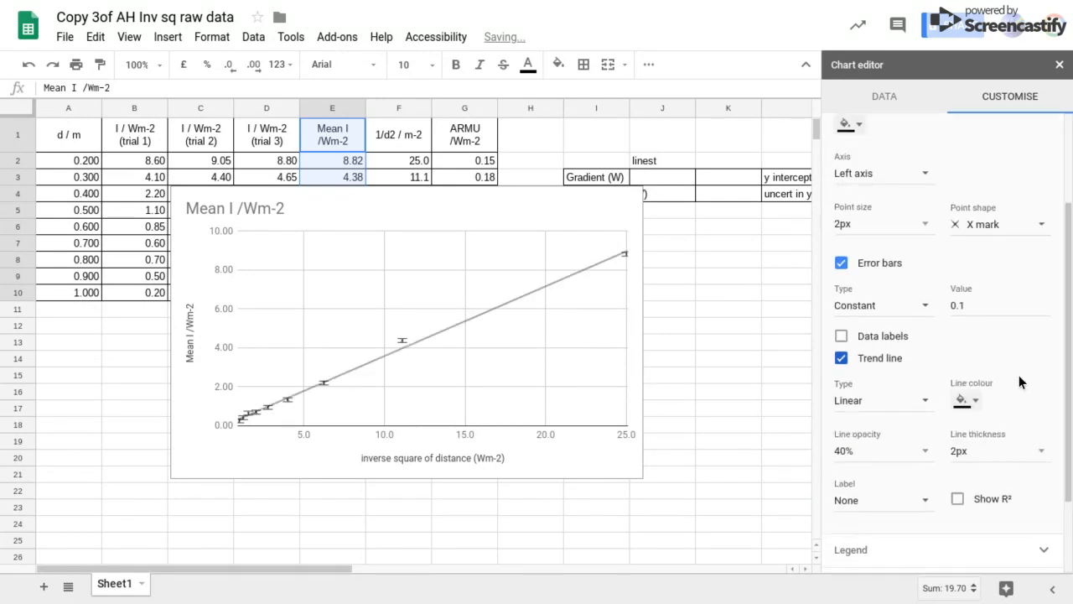
{"action": "left_click", "coordinate": [973, 388]}
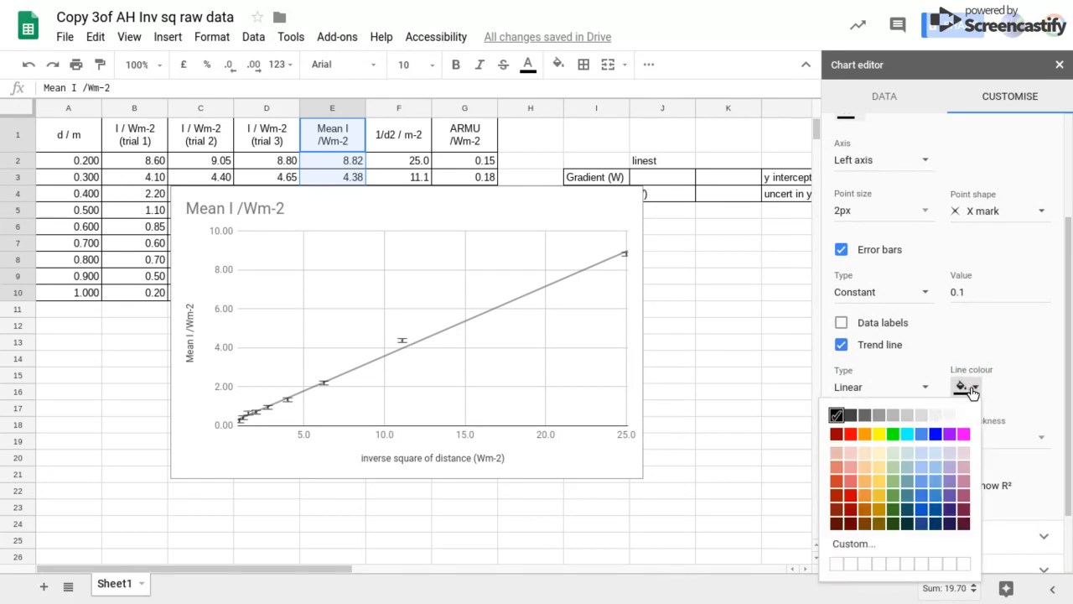
{"action": "left_click", "coordinate": [1014, 369]}
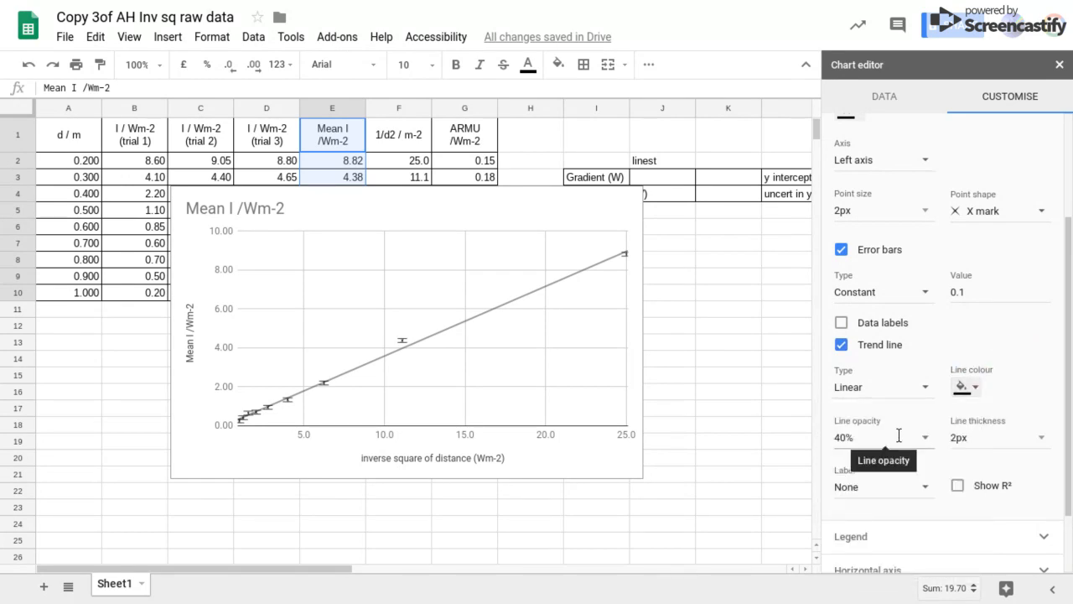
{"action": "left_click", "coordinate": [926, 440]}
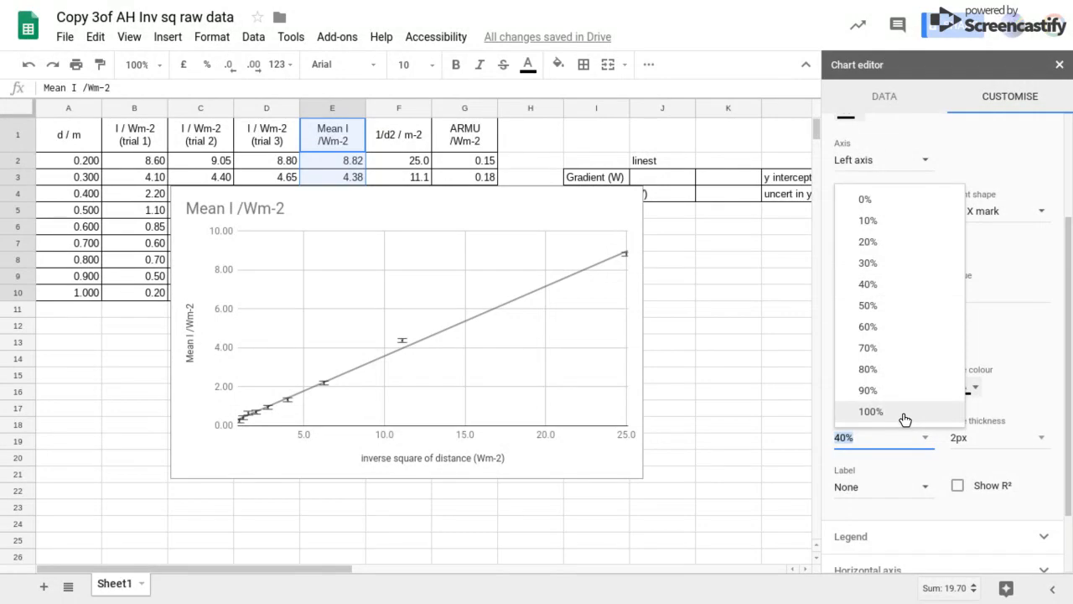
{"action": "left_click", "coordinate": [904, 412]}
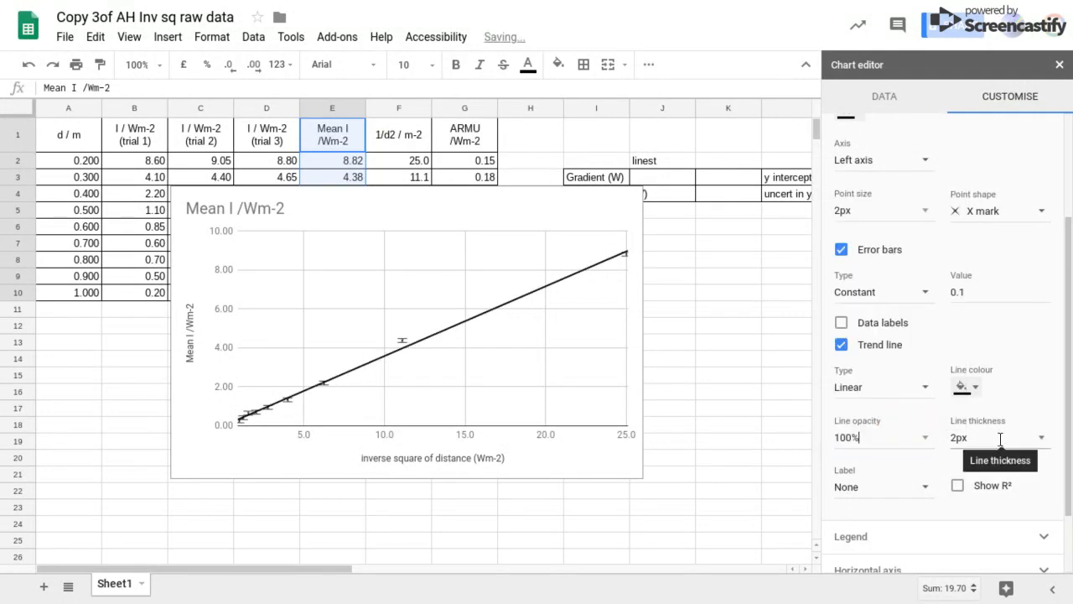
{"action": "left_click", "coordinate": [1042, 442]}
{"action": "left_click", "coordinate": [1018, 462]}
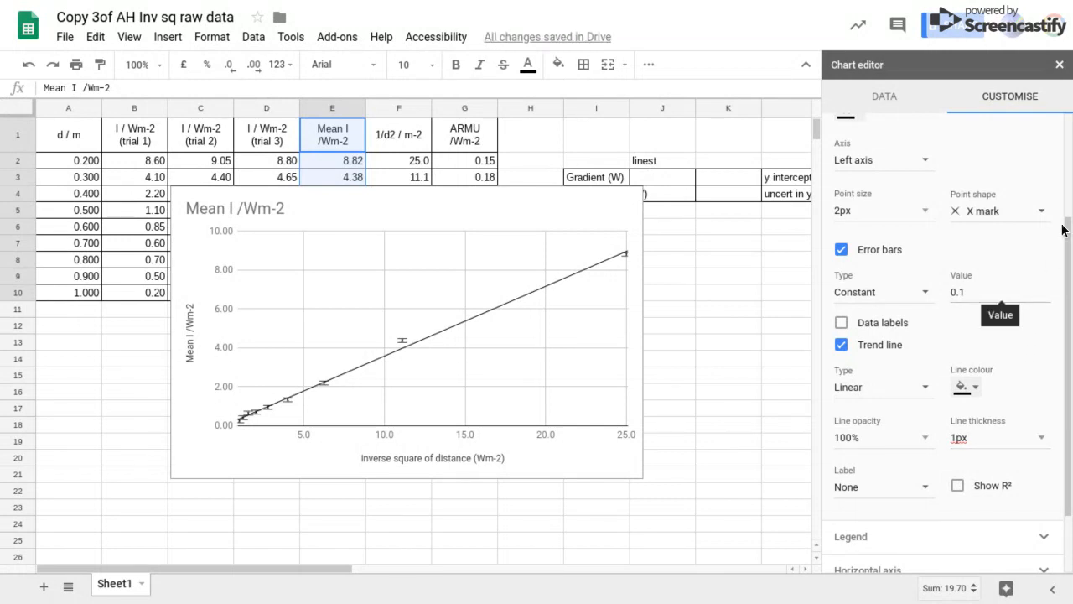
Step: Set the minimum value of the chart's horizontal axis to 0
{"action": "left_click", "coordinate": [1041, 535]}
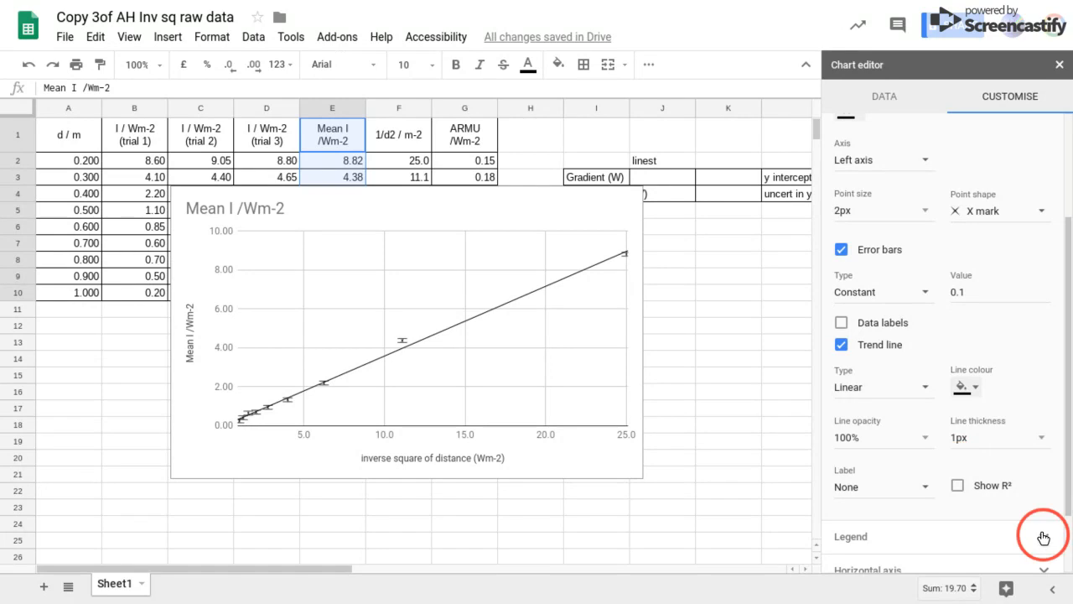
{"action": "left_click", "coordinate": [1052, 430]}
{"action": "left_click", "coordinate": [876, 472]}
{"action": "type", "text": "0"}
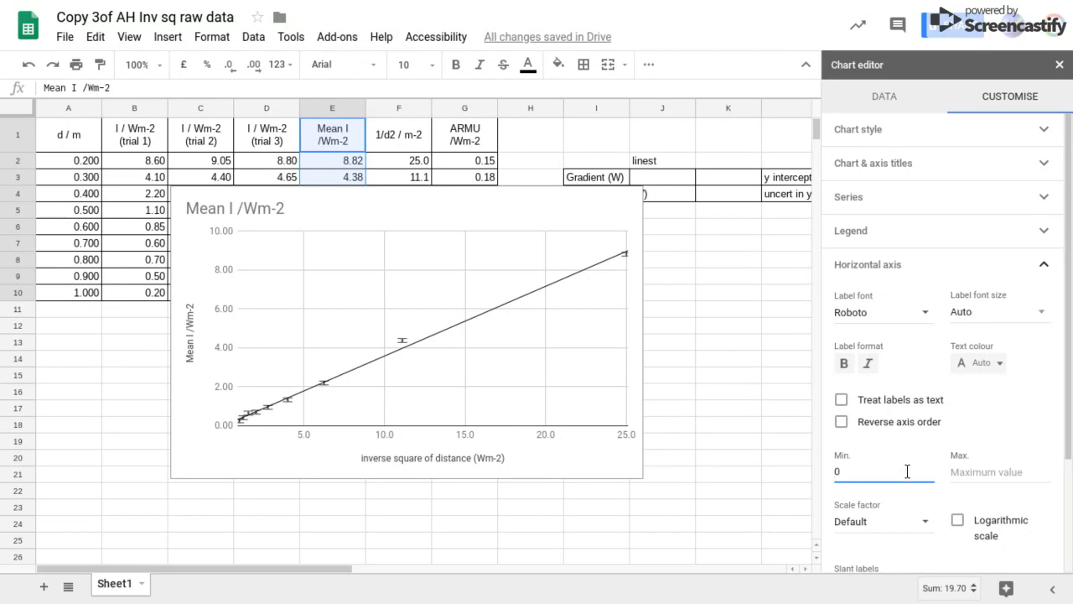
Step: Set the vertical axis gridlines to a major count of 10 and a minor count of 10
{"action": "scroll", "coordinate": [1040, 436], "scroll_direction": "down", "scroll_amount": 1}
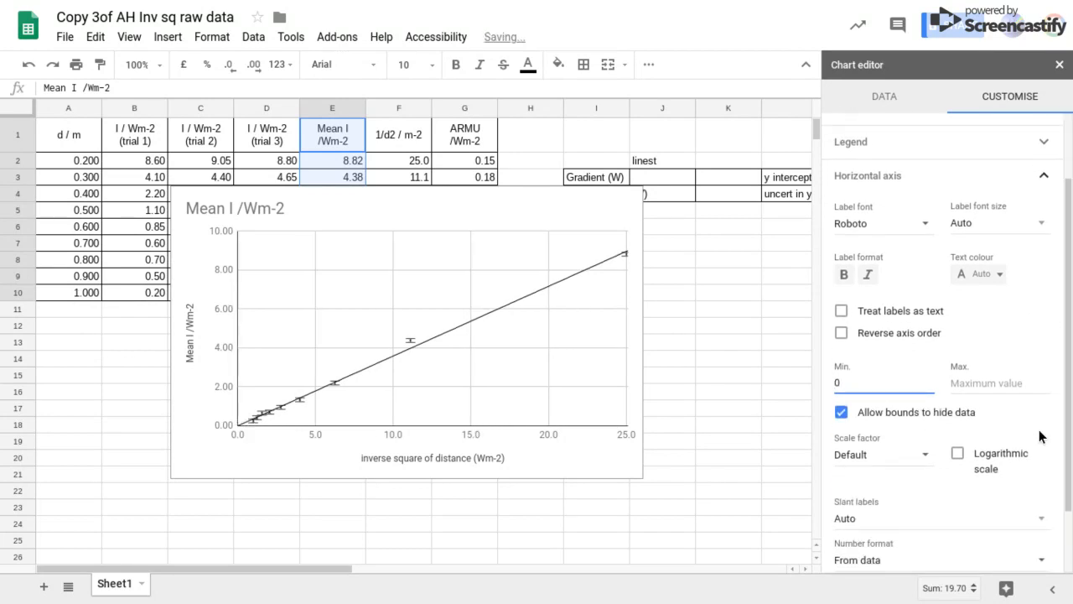
{"action": "scroll", "coordinate": [1039, 436], "scroll_direction": "down", "scroll_amount": 1}
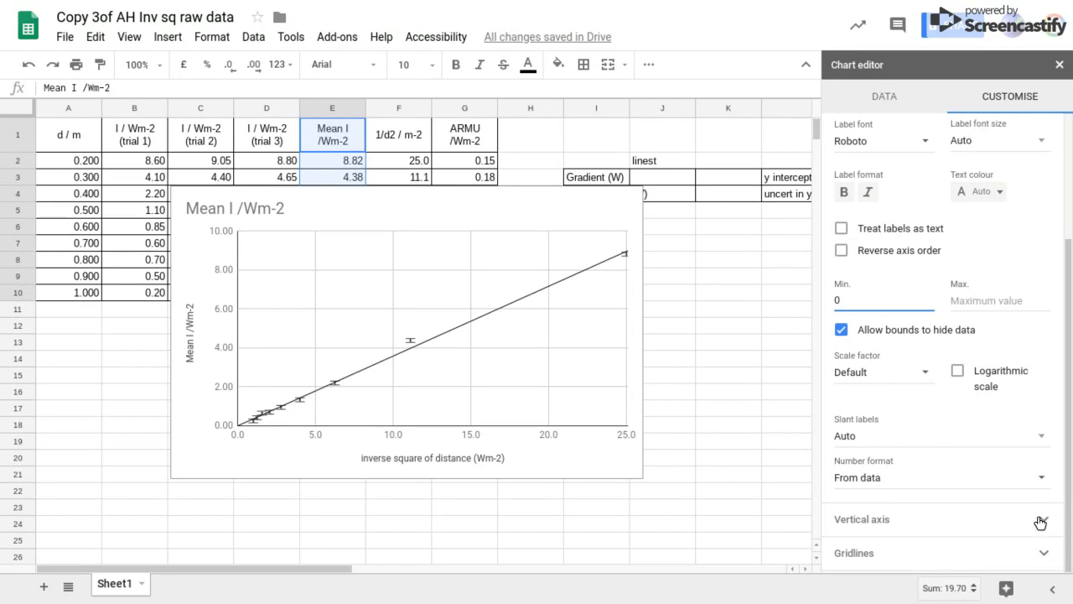
{"action": "left_click", "coordinate": [1039, 551]}
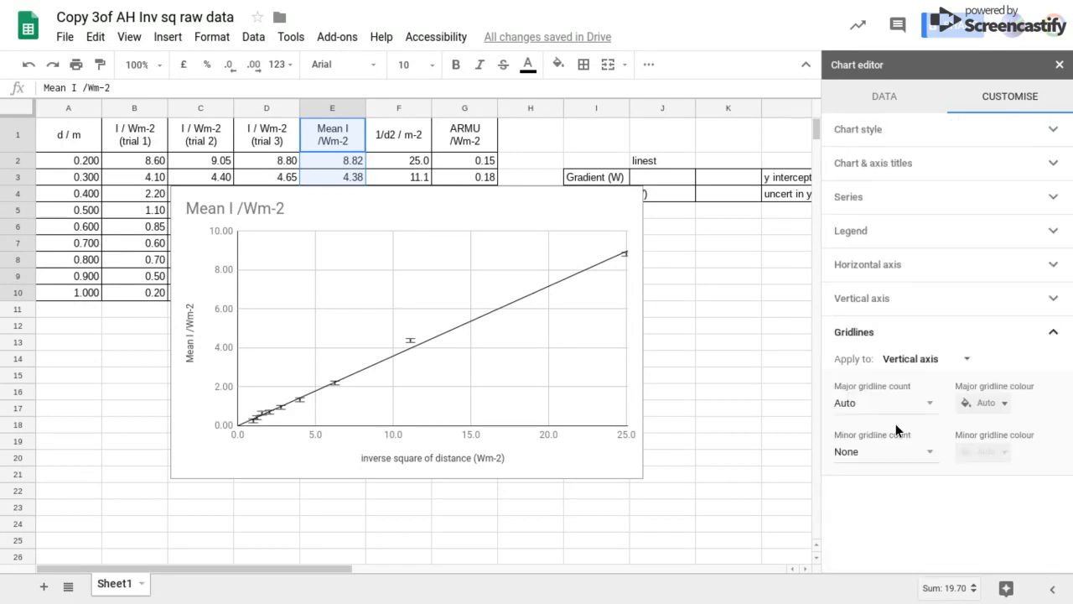
{"action": "left_click", "coordinate": [910, 403]}
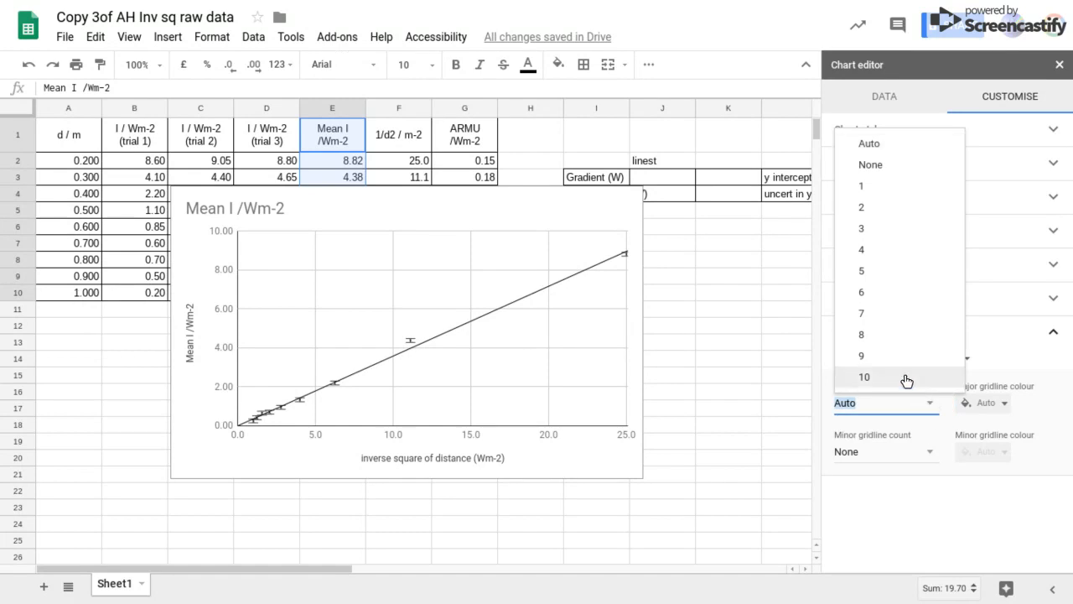
{"action": "left_click", "coordinate": [906, 379]}
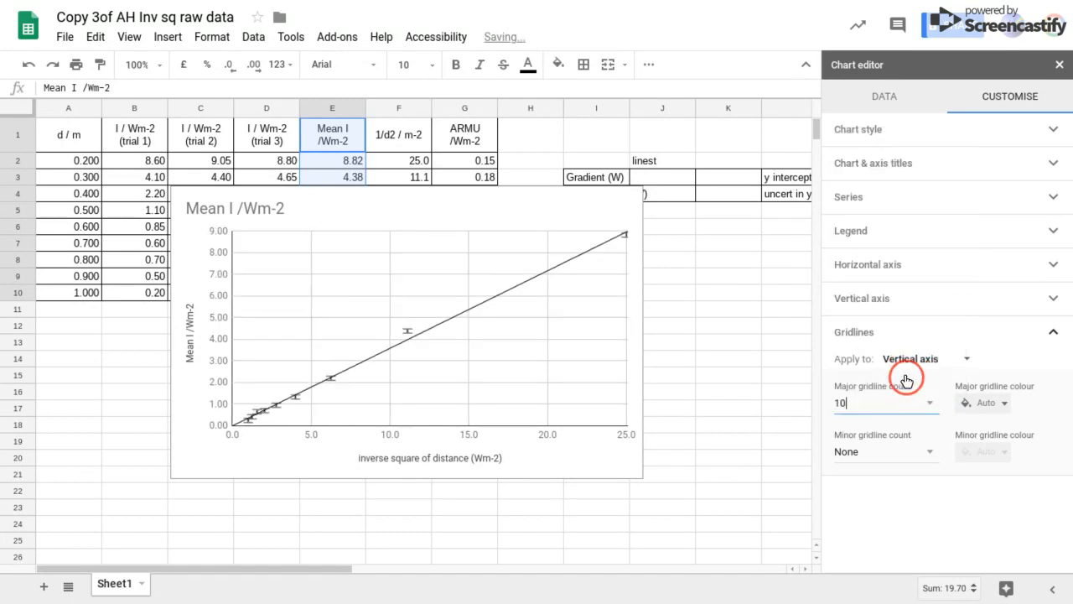
{"action": "left_click", "coordinate": [921, 448]}
{"action": "left_click", "coordinate": [905, 426]}
Step: Set the minor gridline count of the horizontal axis to 10
{"action": "left_click", "coordinate": [962, 360]}
{"action": "left_click", "coordinate": [956, 335]}
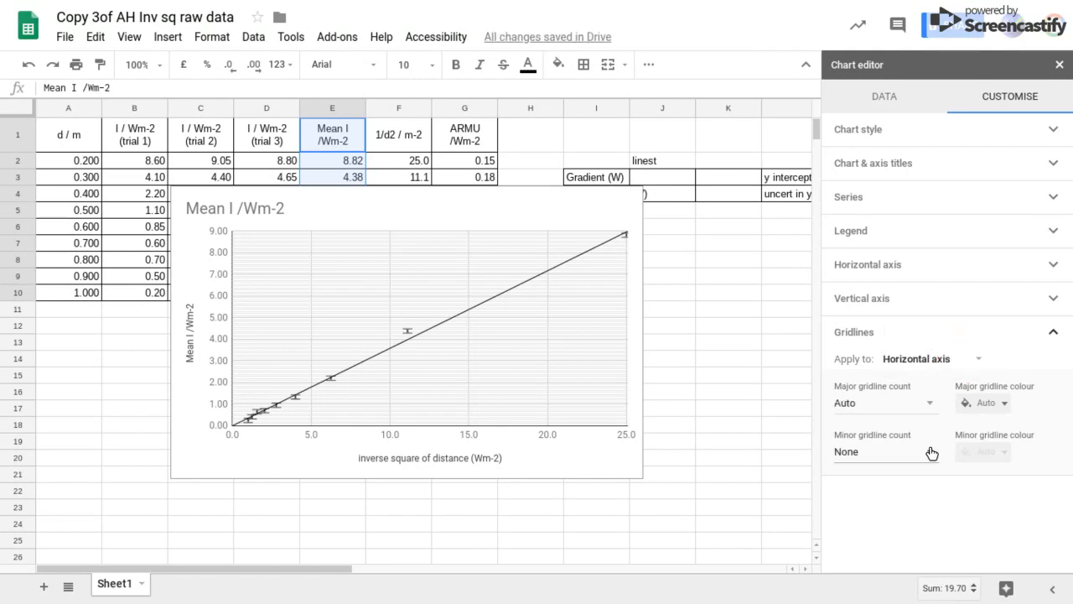
{"action": "left_click", "coordinate": [931, 453]}
{"action": "left_click", "coordinate": [910, 429]}
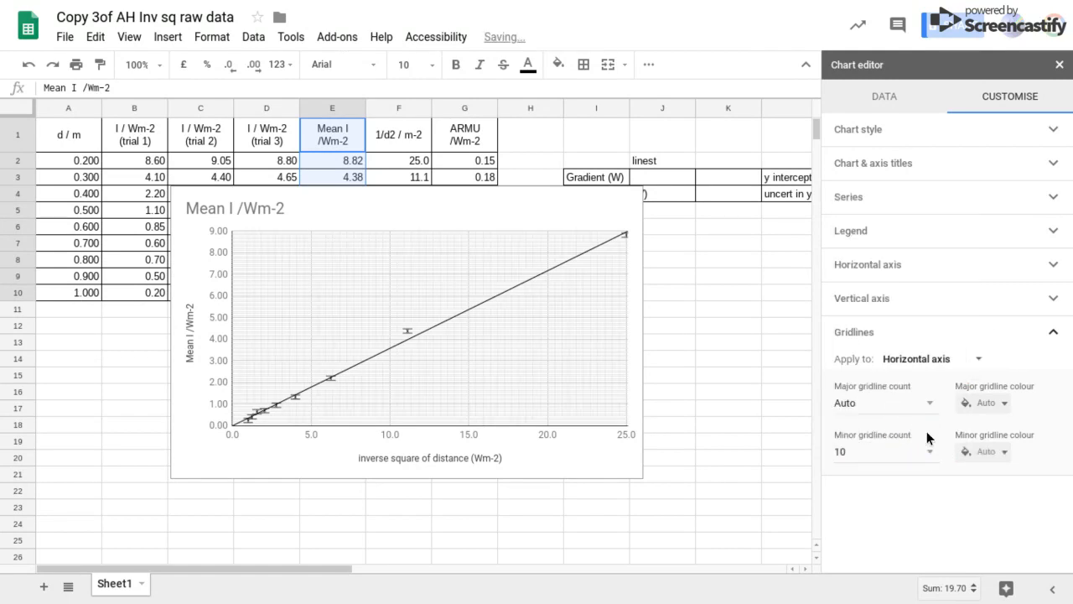
Step: Move the finished Mean I chart to its own sheet
{"action": "left_click", "coordinate": [702, 279]}
{"action": "left_click", "coordinate": [578, 202]}
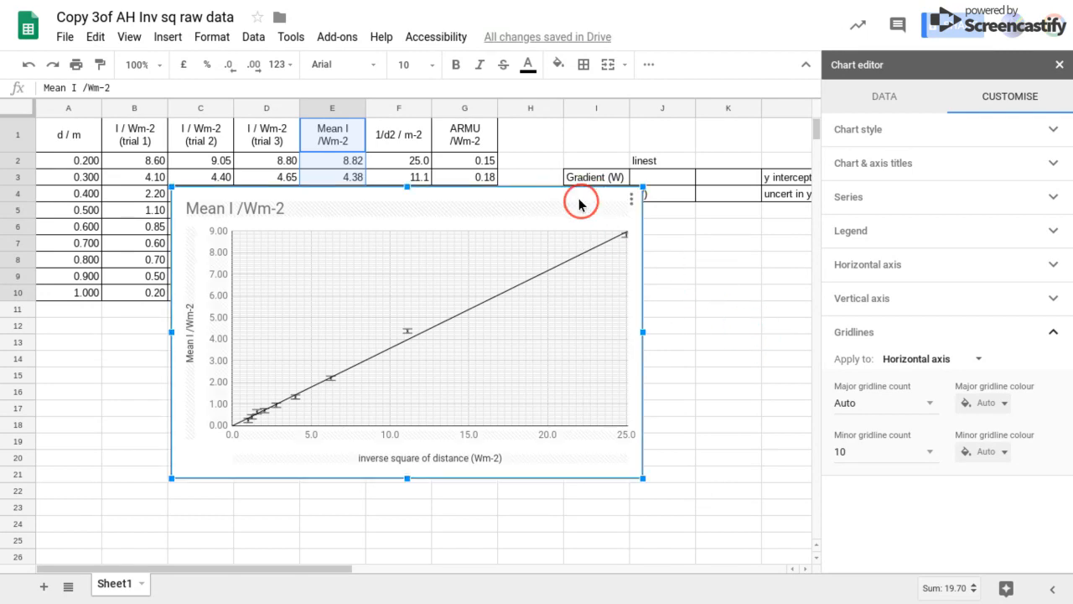
{"action": "left_click", "coordinate": [631, 200]}
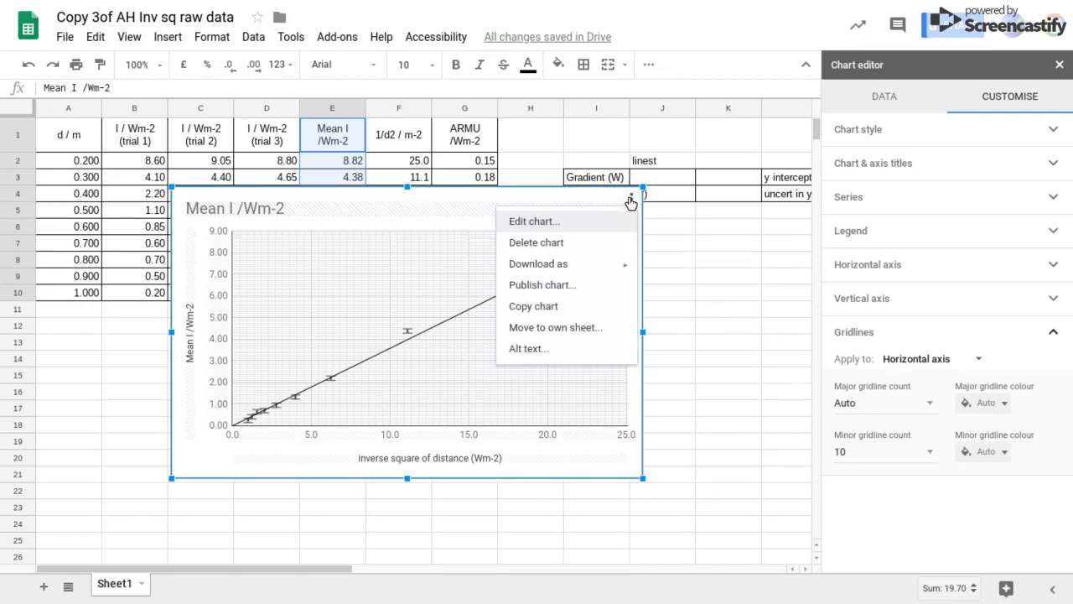
{"action": "left_click", "coordinate": [560, 333]}
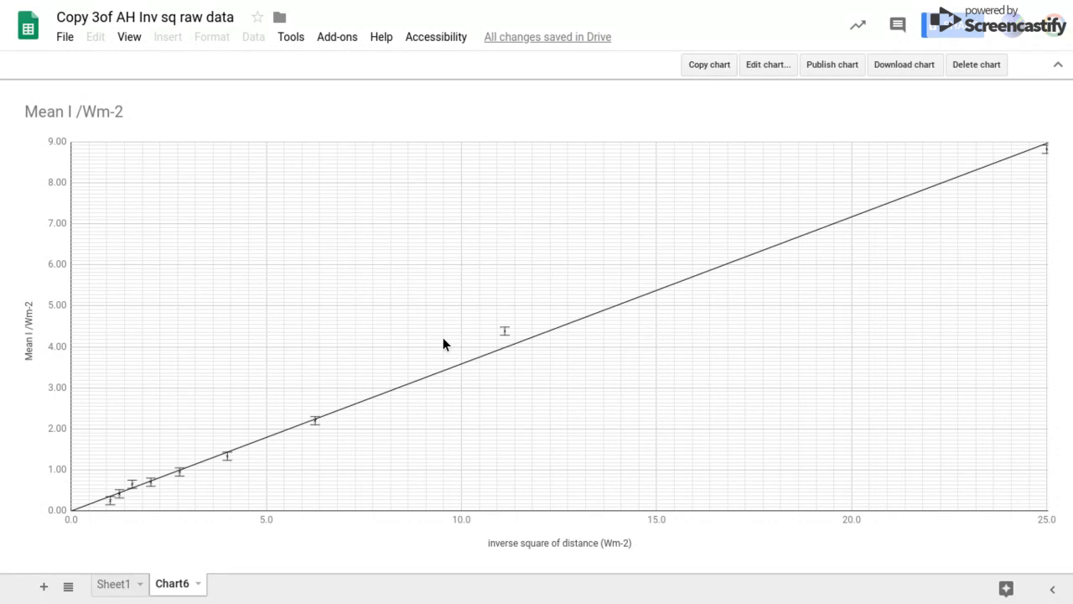
Step: Return to Sheet1 and widen column I so the "uncert in grad (W)" label fits inside it
{"action": "left_click", "coordinate": [115, 583]}
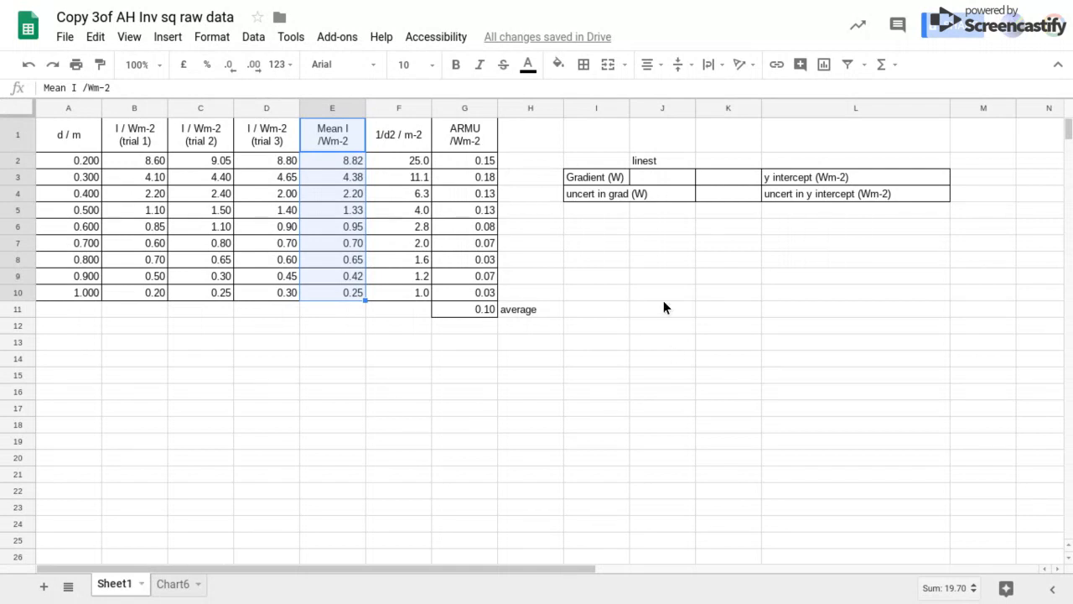
{"action": "left_click", "coordinate": [626, 110]}
{"action": "left_click_drag", "start_coordinate": [629, 110], "coordinate": [668, 109]}
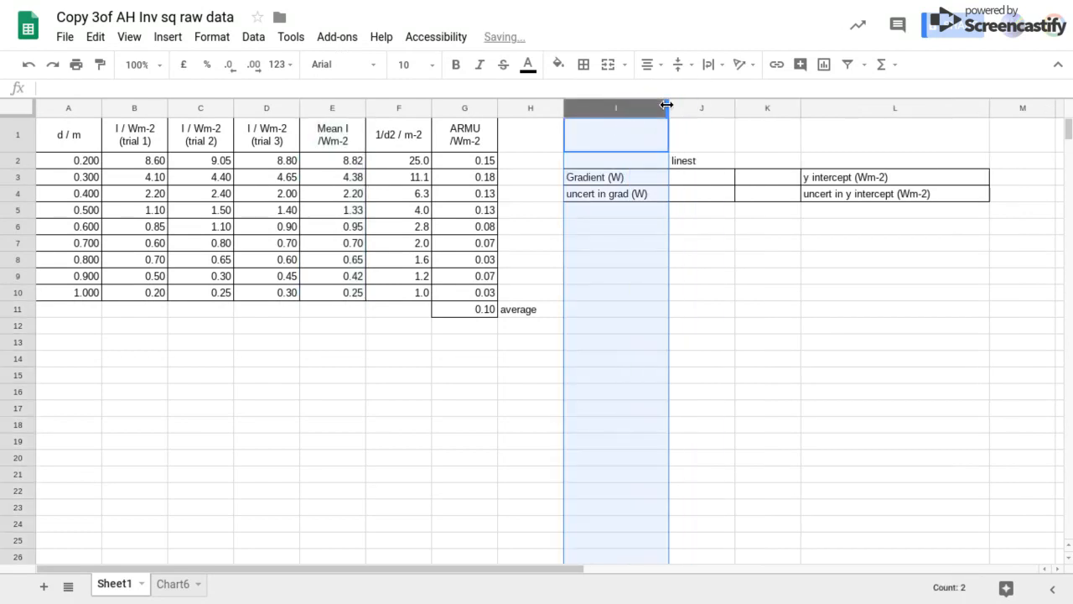
Step: Enter =linest(E2:E10,F2:F10,true,true) in cell J3 to calculate the gradient, y intercept and their uncertainties
{"action": "left_click", "coordinate": [687, 175]}
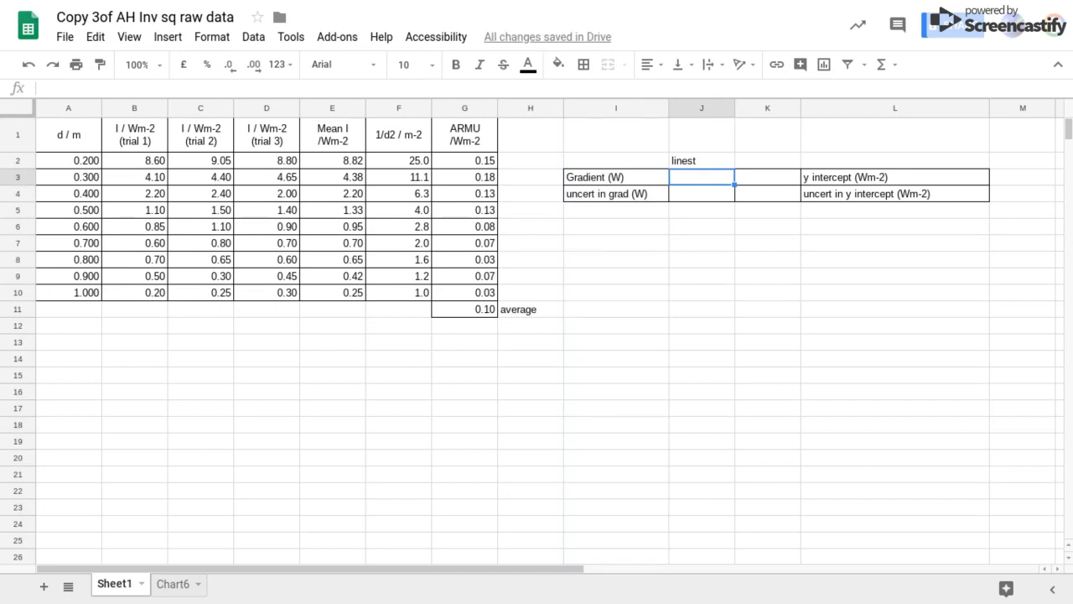
{"action": "type", "text": "=linest"}
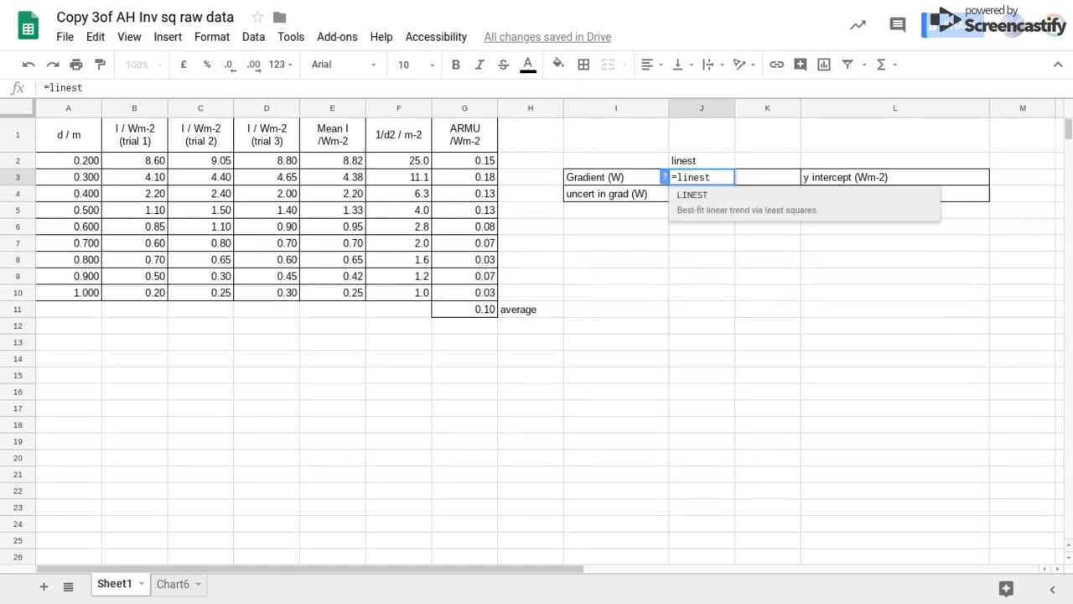
{"action": "type", "text": "("}
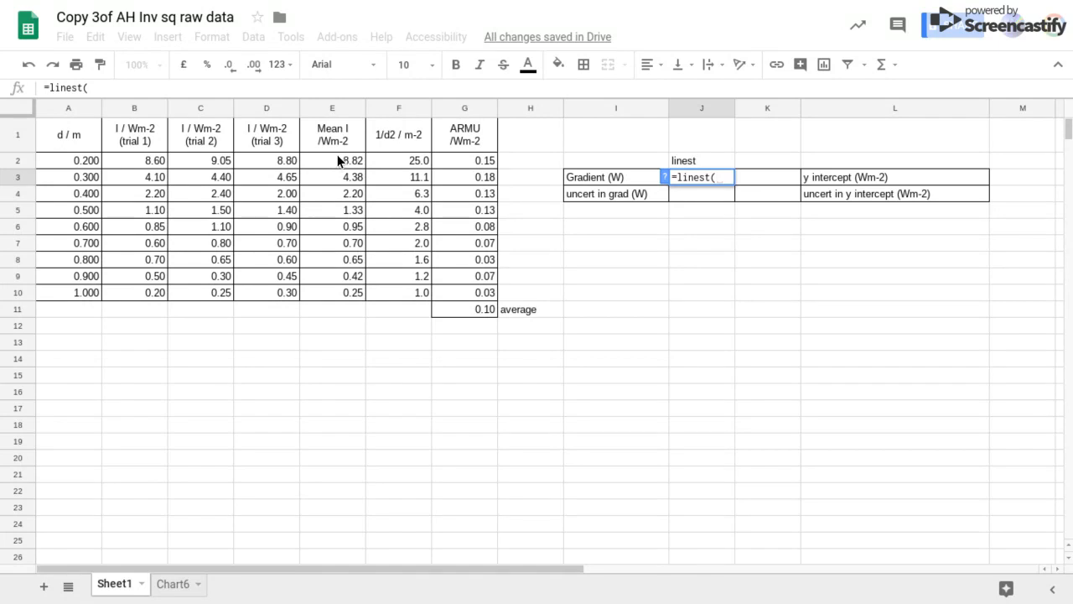
{"action": "left_click_drag", "start_coordinate": [336, 155], "coordinate": [338, 285]}
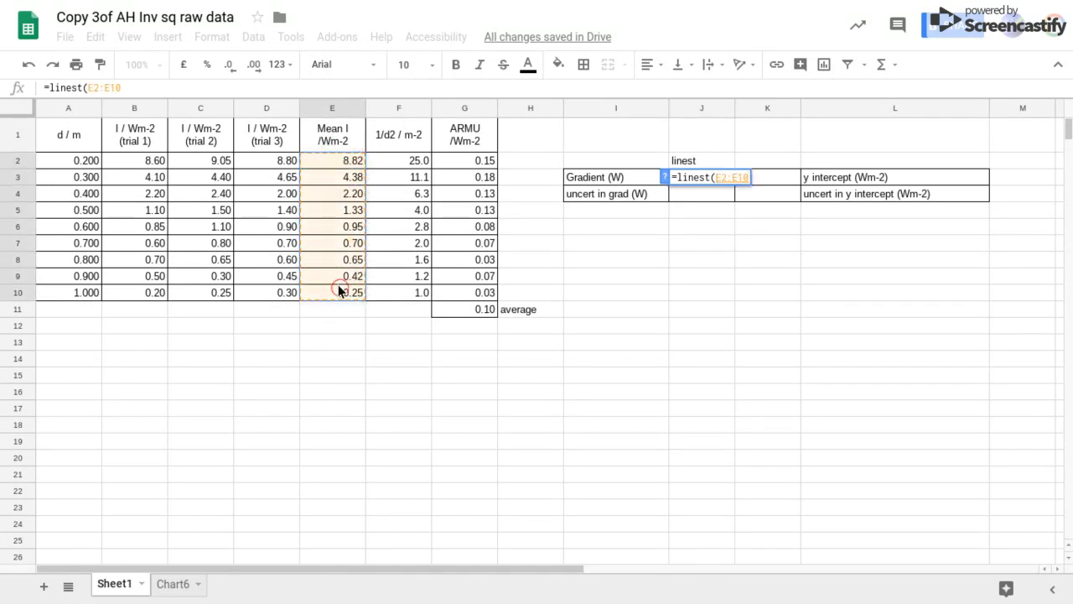
{"action": "type", "text": ","}
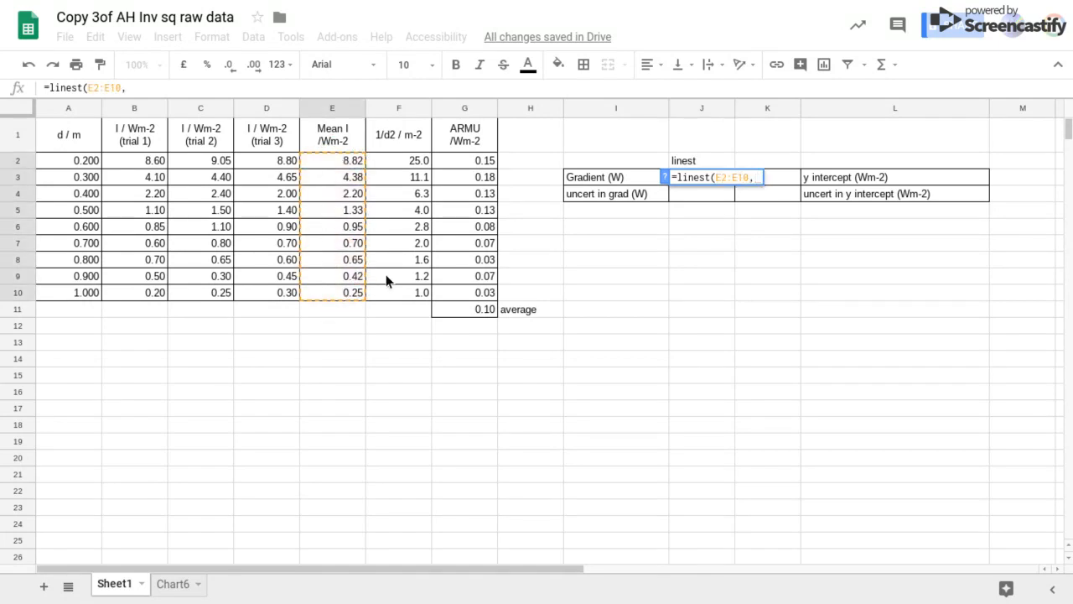
{"action": "left_click_drag", "start_coordinate": [390, 157], "coordinate": [394, 289]}
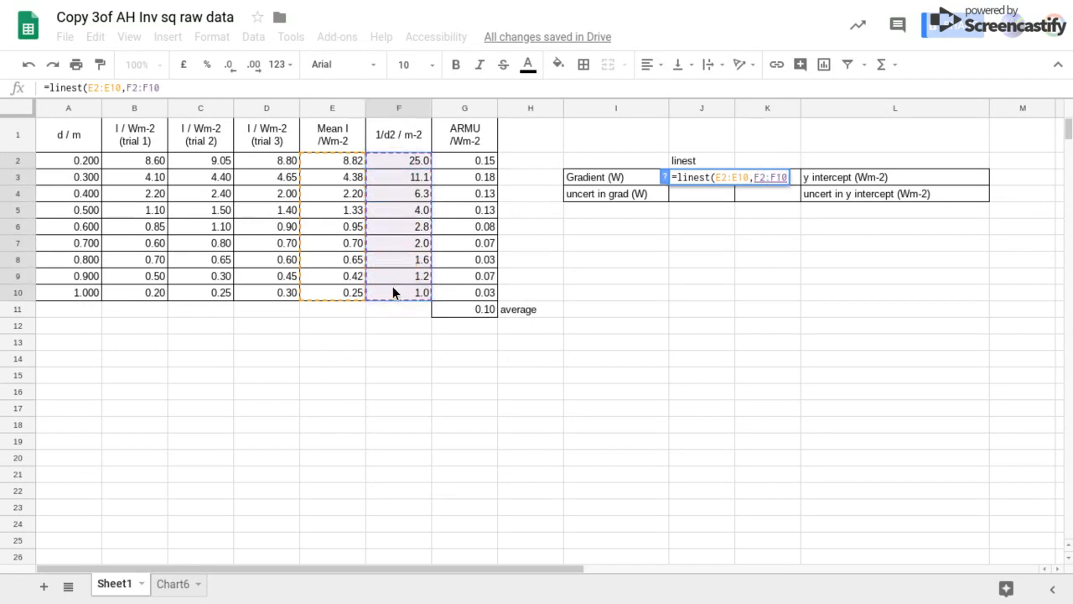
{"action": "type", "text": ",true"}
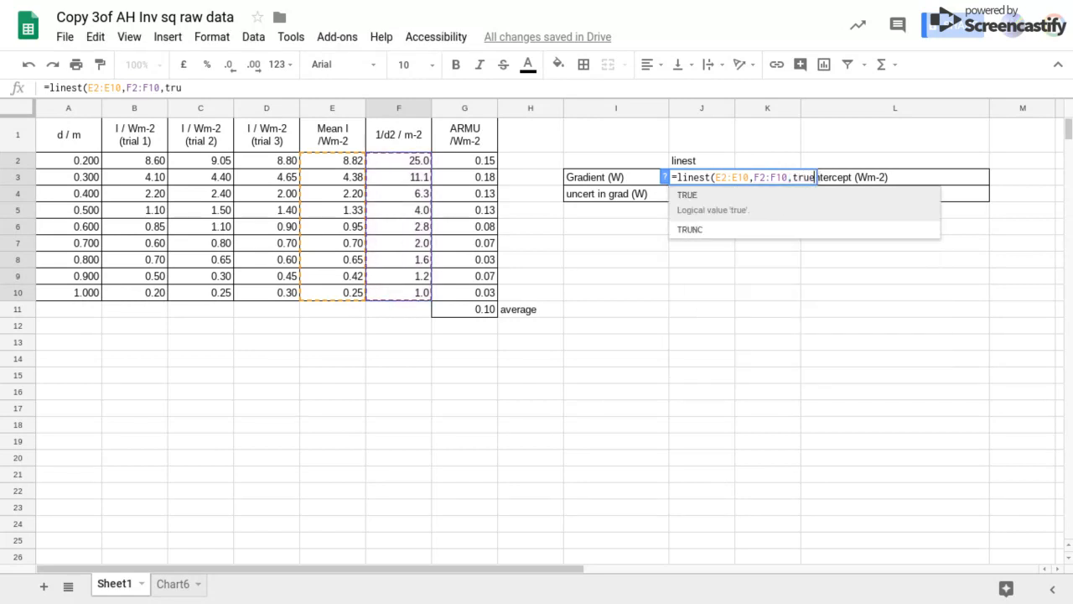
{"action": "type", "text": ",true"}
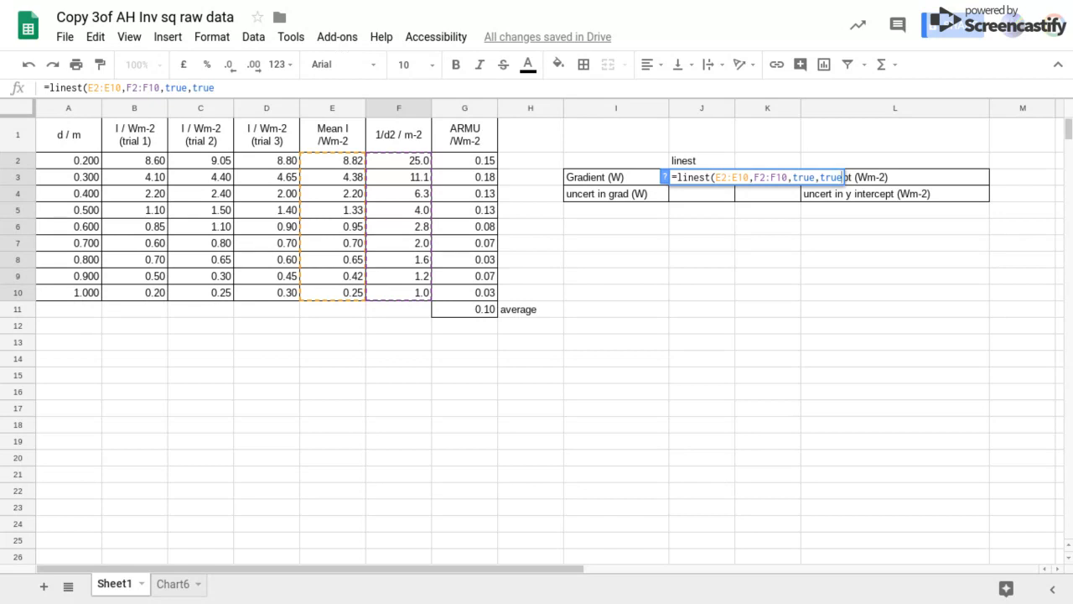
{"action": "type", "text": ")"}
{"action": "key", "text": "Return"}
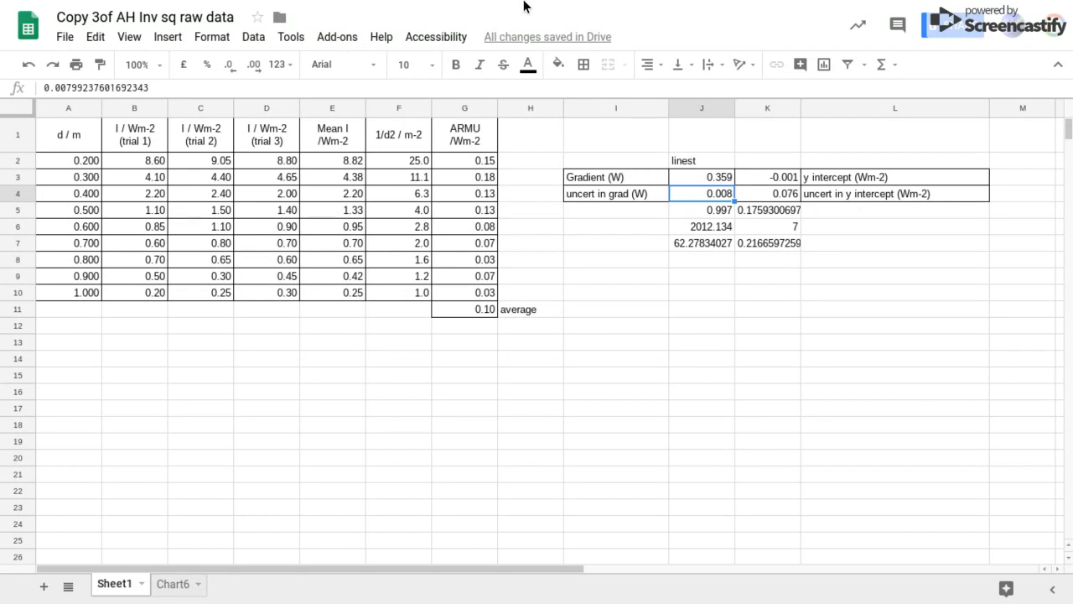
Step: Switch to the Google Docs guide "Google Sheets for physics results and graphs" and read its LINEST results and final value of k
{"action": "mouse_move", "coordinate": [621, 4]}
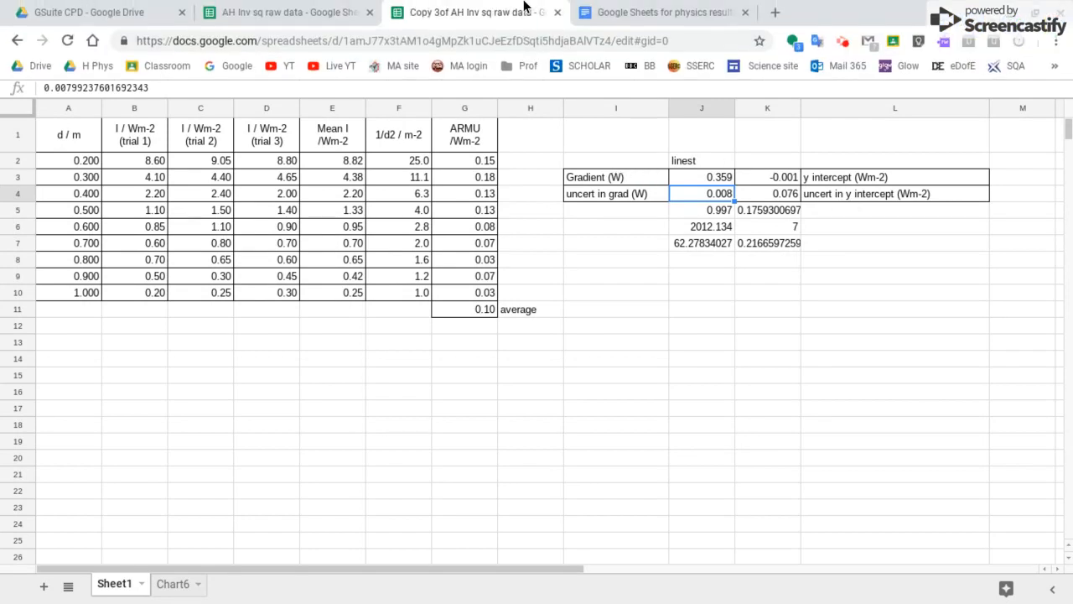
{"action": "left_click", "coordinate": [624, 9]}
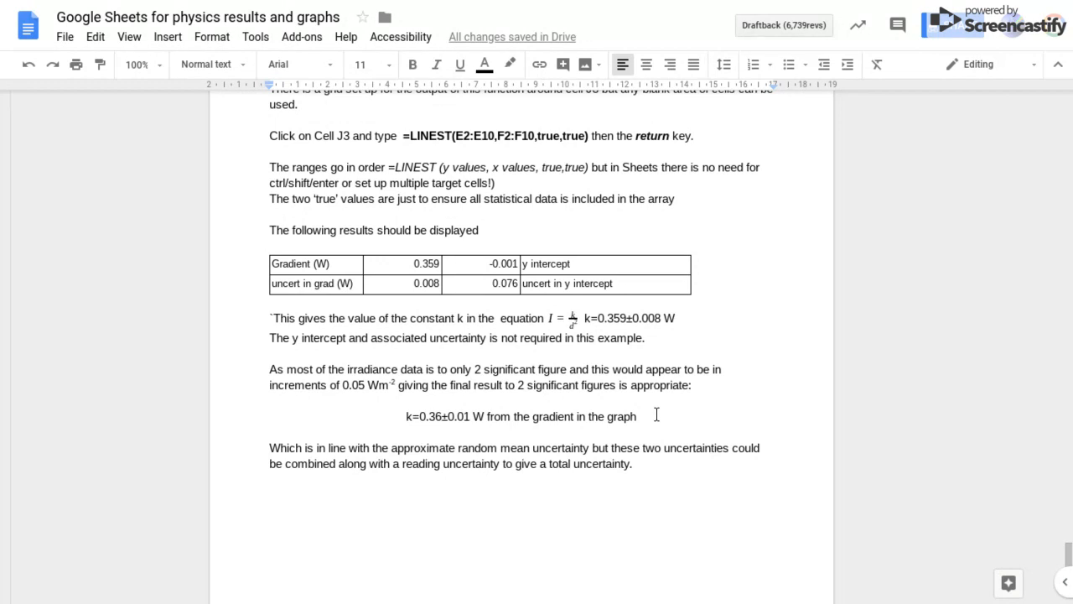
{"action": "mouse_move", "coordinate": [655, 5]}
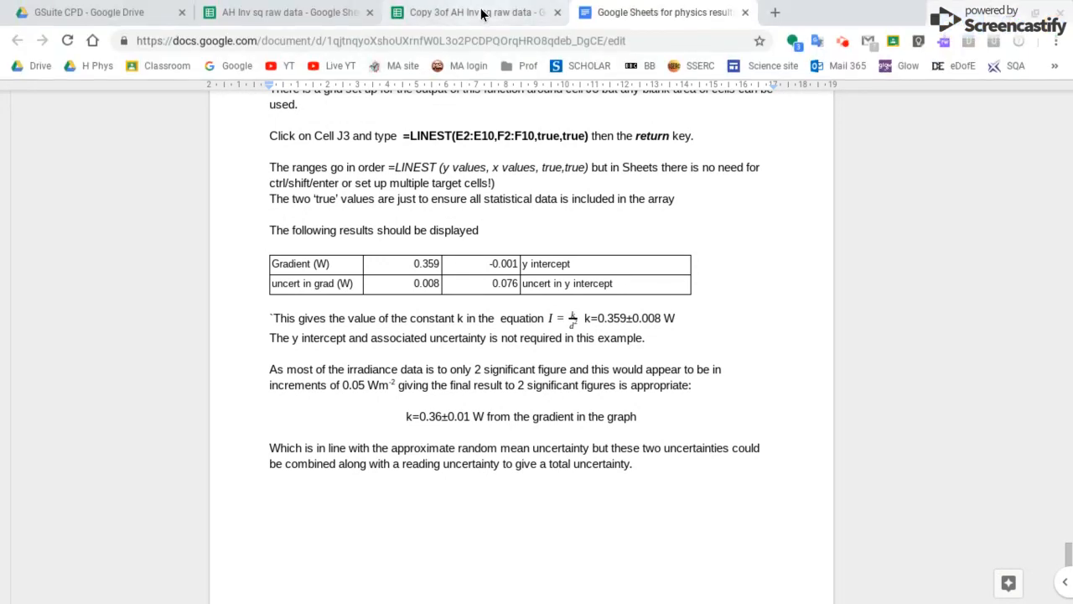